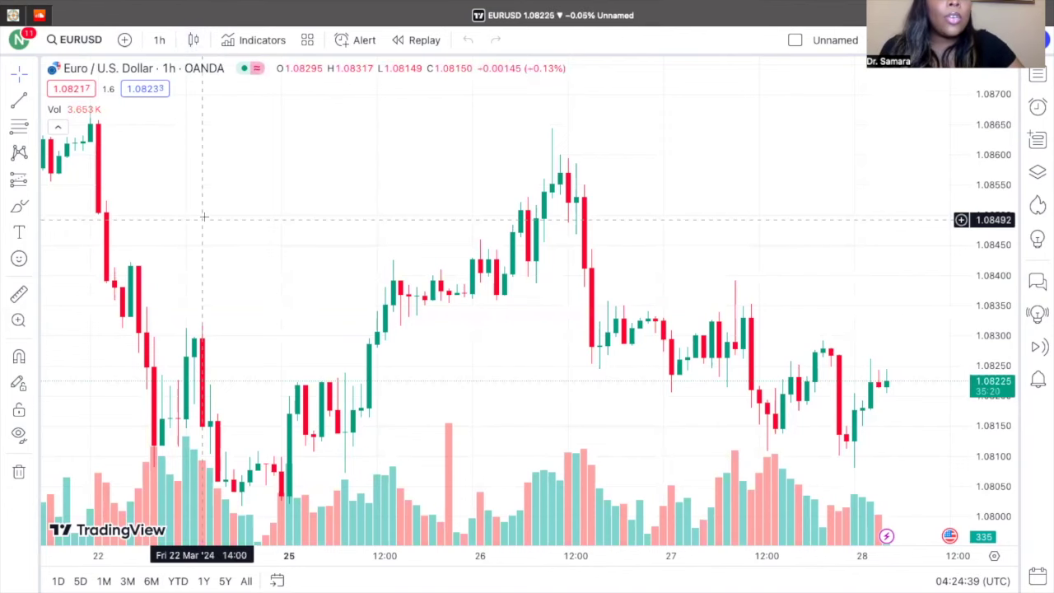
# - Switch the EURUSD chart from hourly candles to the 1-day timeframe
pyautogui.click(158, 39)
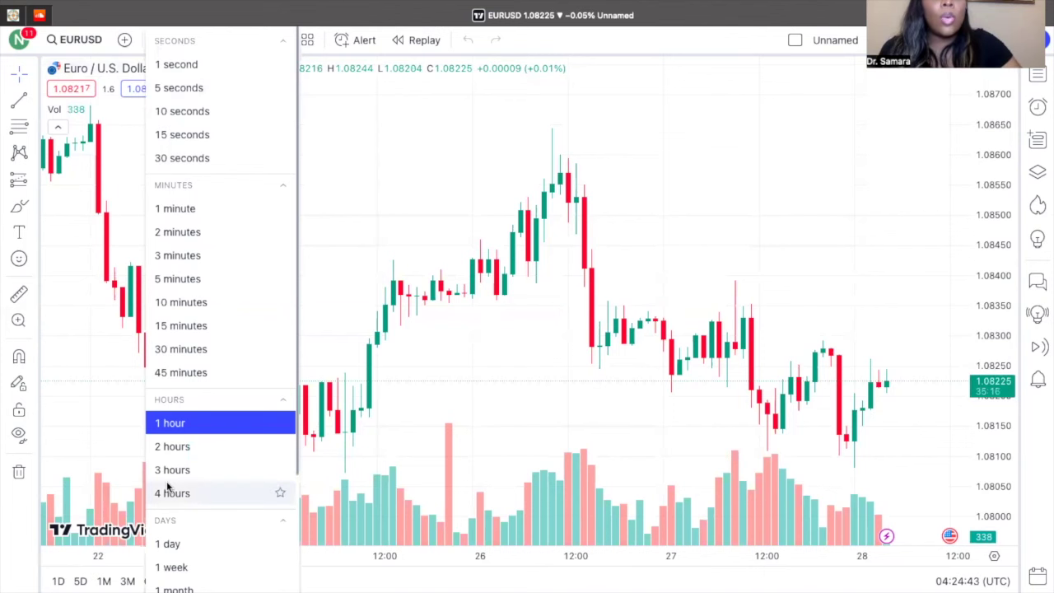
pyautogui.click(189, 541)
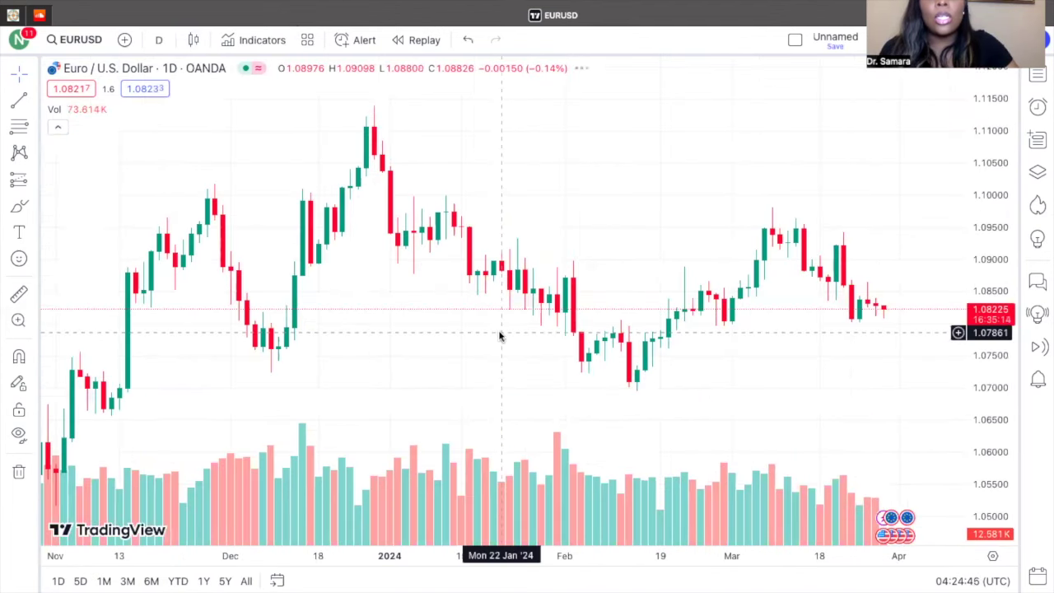
pyautogui.scroll(-10, 499, 336)
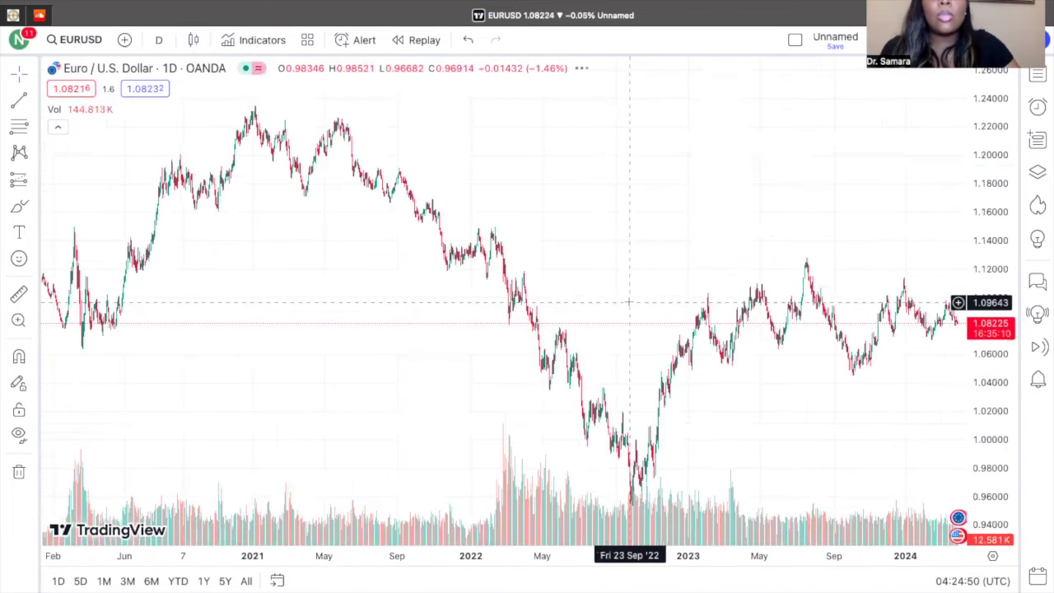
pyautogui.hscroll(10, 629, 305)
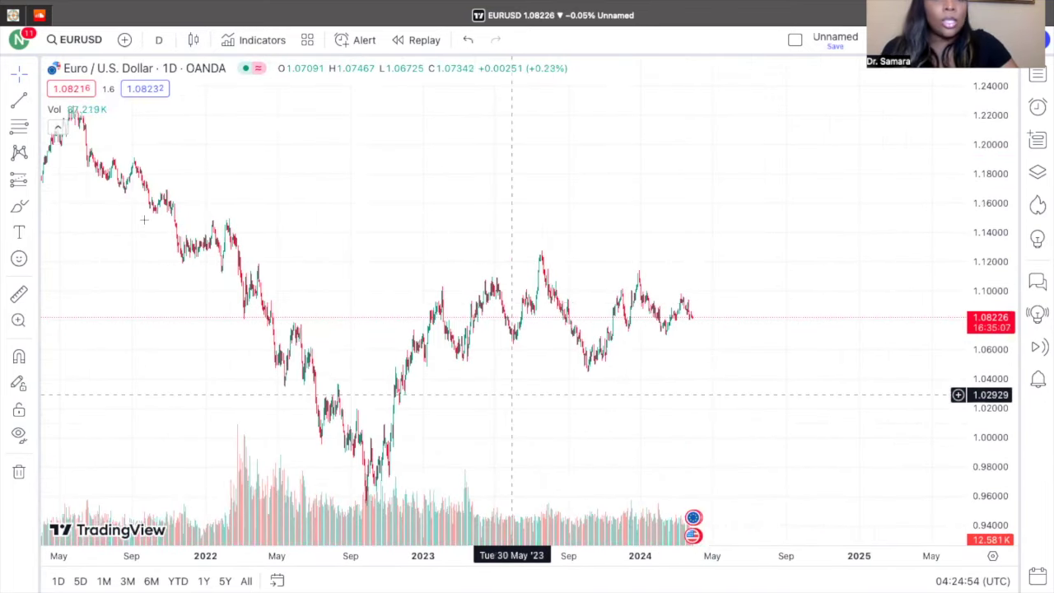
# - Draw a rising trend line under the lows from about 0.95238 on 21 Oct '22 to about 1.18160 on 12 May '25
pyautogui.click(17, 101)
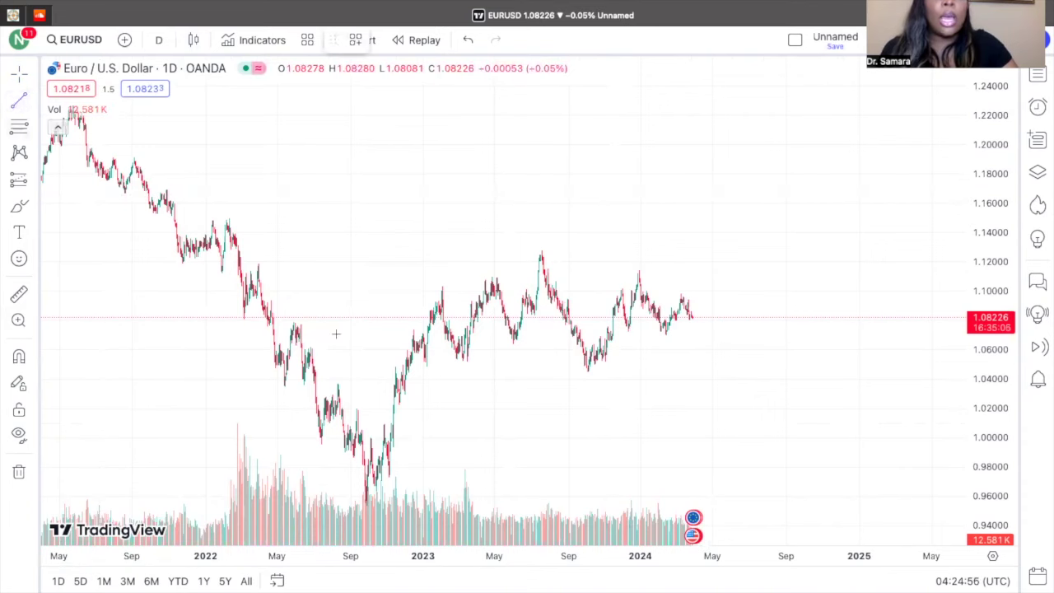
pyautogui.click(381, 505)
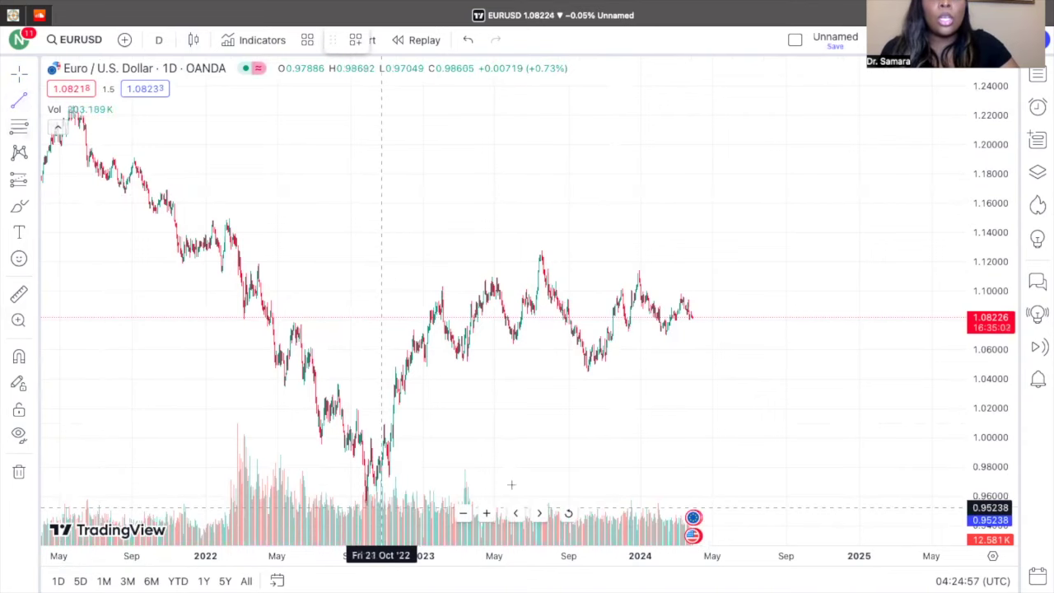
pyautogui.click(652, 372)
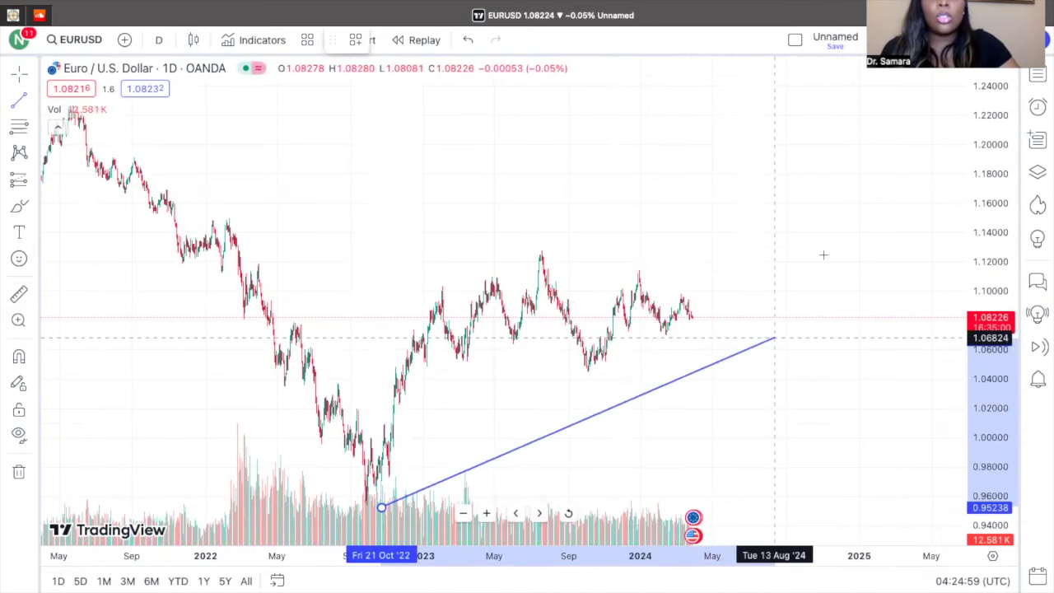
pyautogui.click(936, 172)
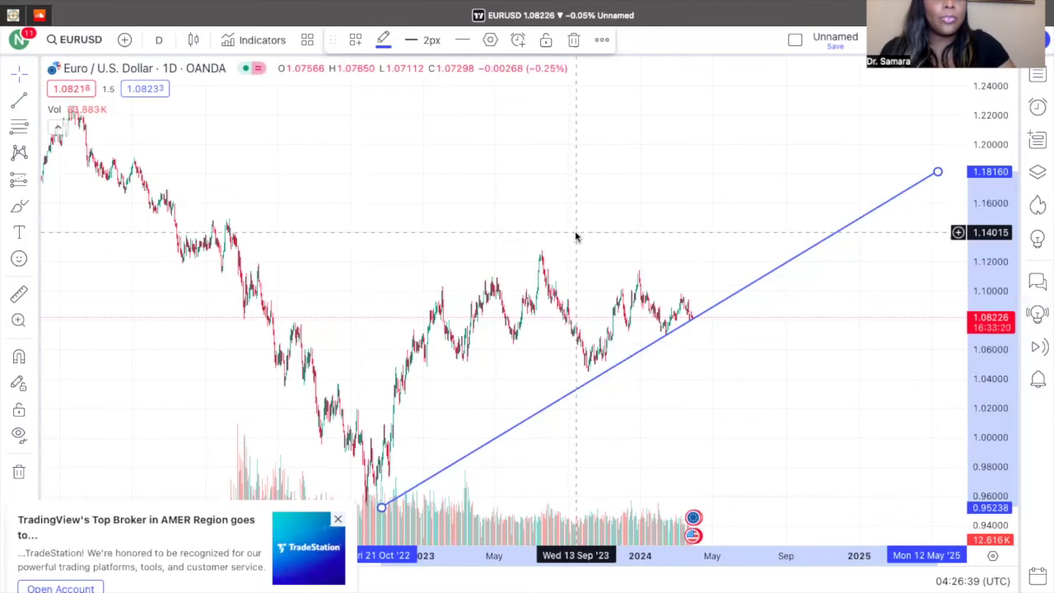
# - Dismiss the broker advertisement and the ad-free upgrade offer, and switch the chart to the 4-hour timeframe
pyautogui.click(336, 520)
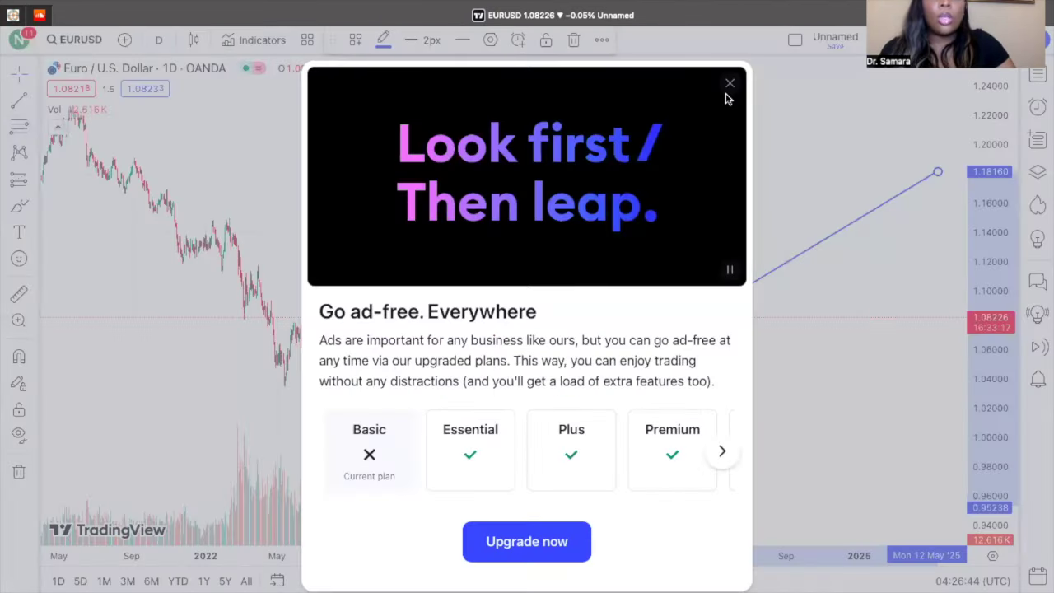
pyautogui.click(728, 84)
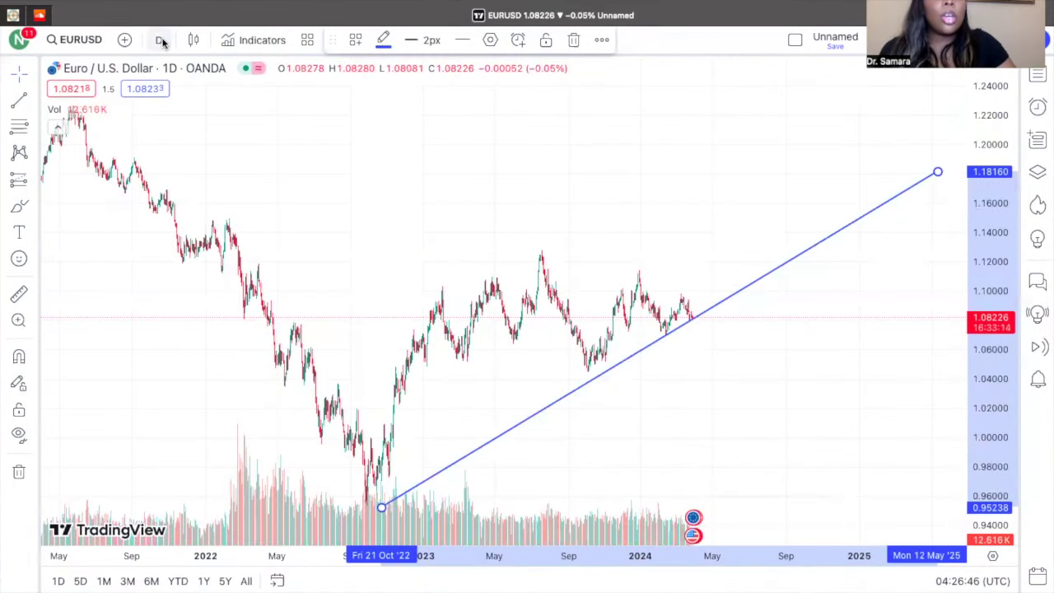
pyautogui.click(161, 41)
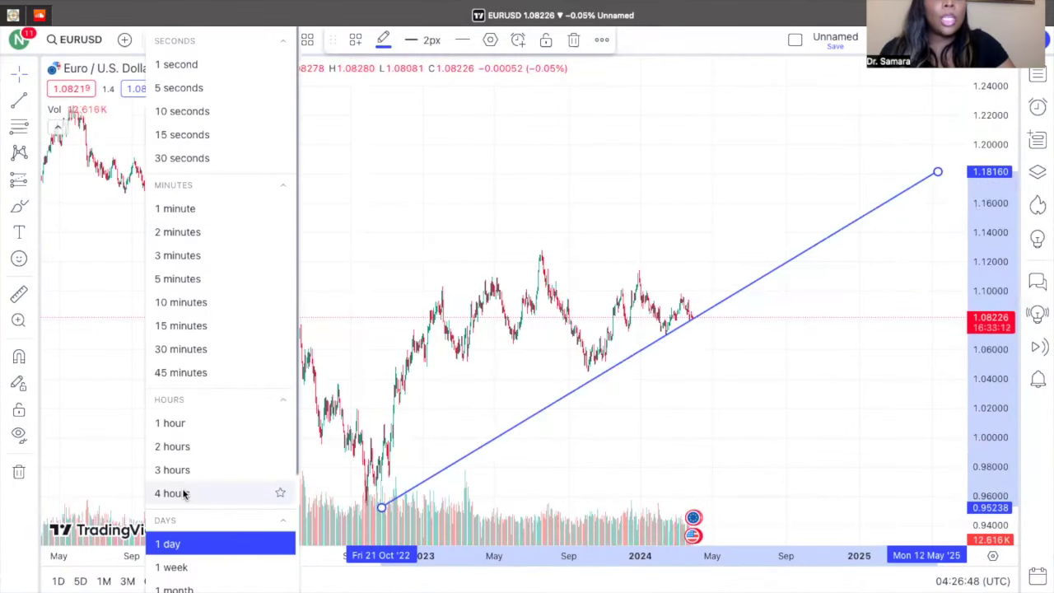
pyautogui.click(177, 493)
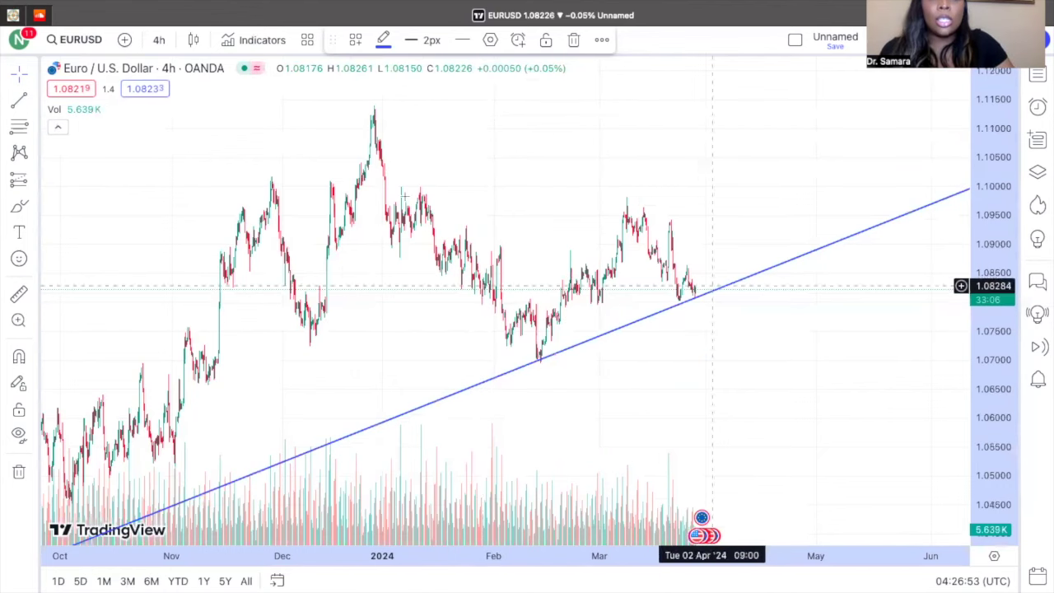
# - Switch the chart to the 1-hour timeframe and examine price against the rising trend line
pyautogui.click(159, 40)
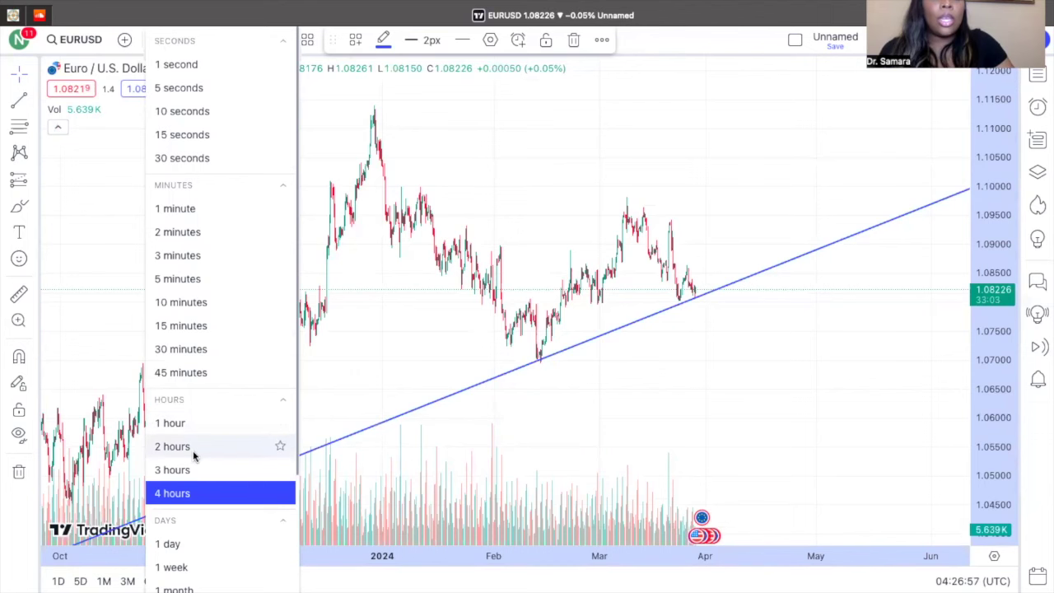
pyautogui.click(188, 425)
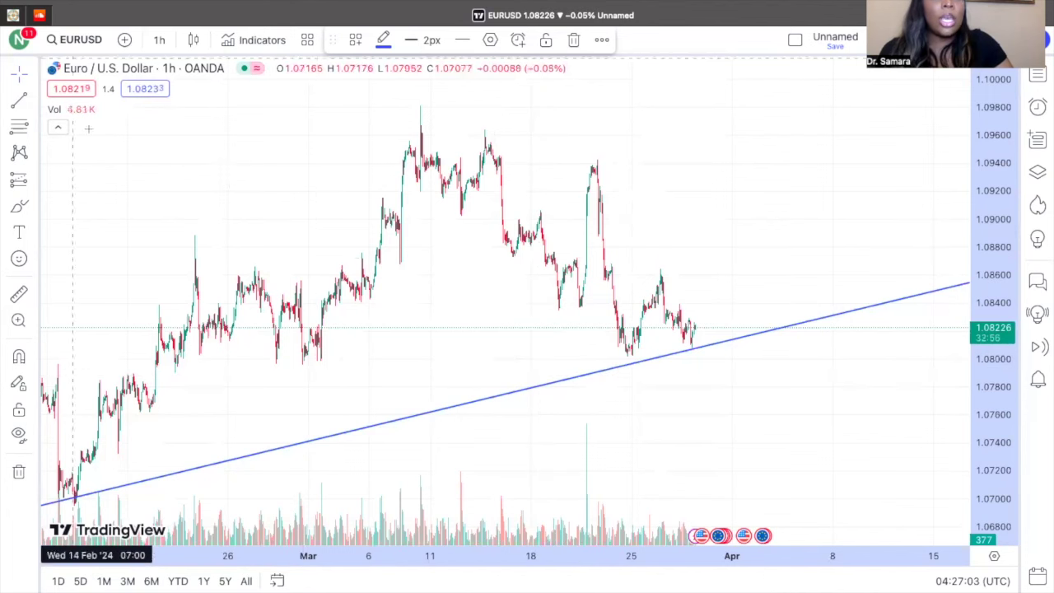
pyautogui.scroll(-5, 371, 321)
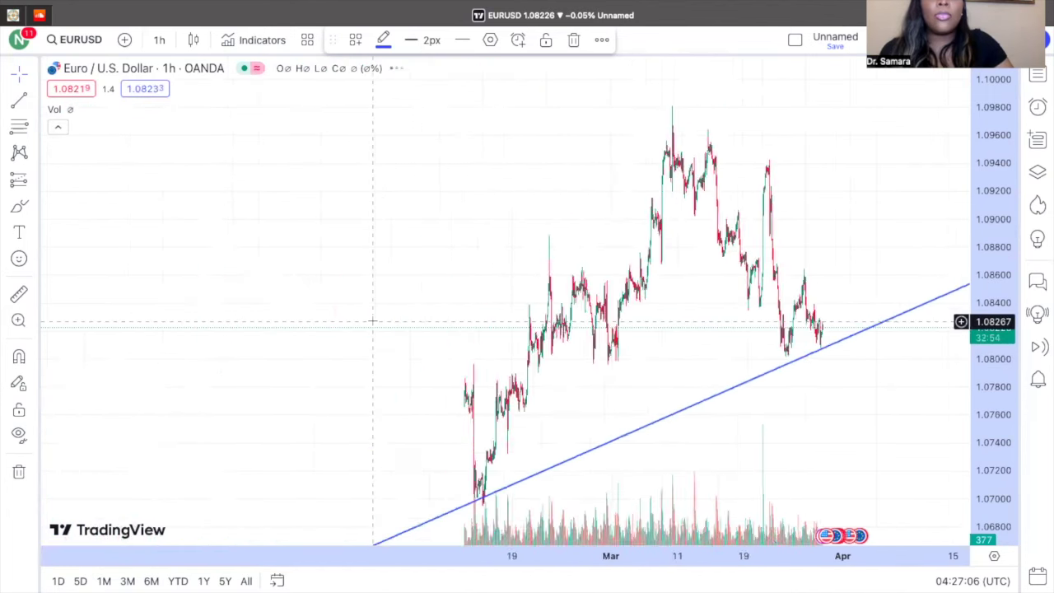
pyautogui.scroll(-3, 372, 320)
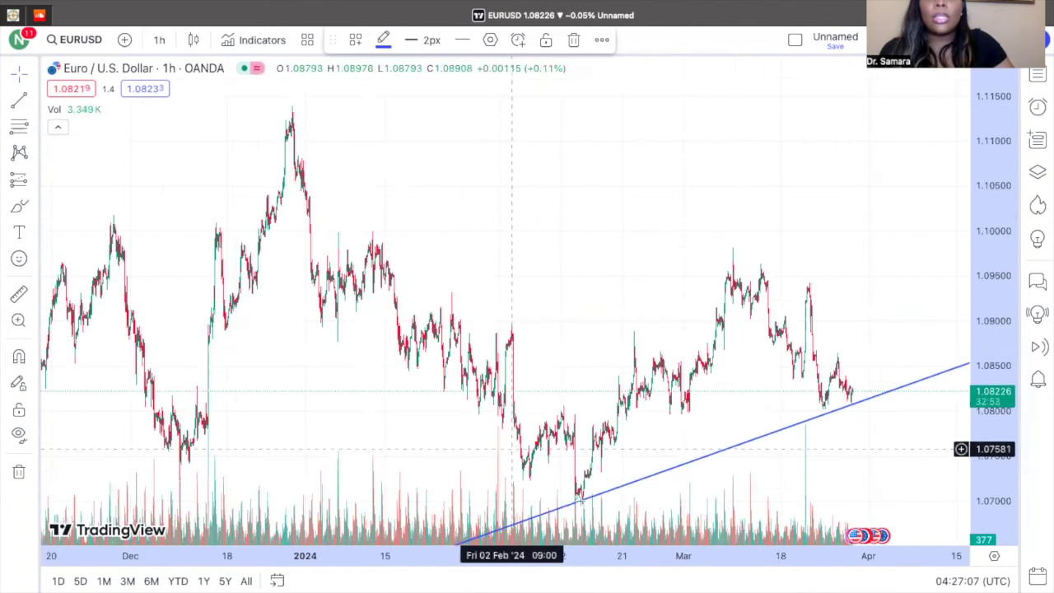
# - Take the chart down to the 30-minute timeframe and on to the 15-minute timeframe, focusing on the latest candles
pyautogui.click(160, 43)
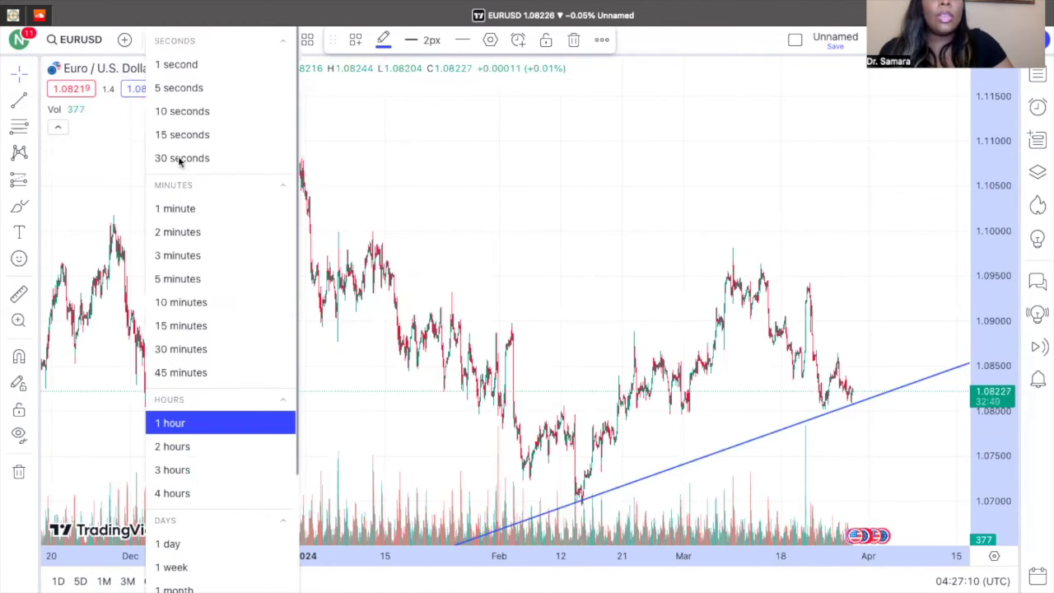
pyautogui.click(195, 349)
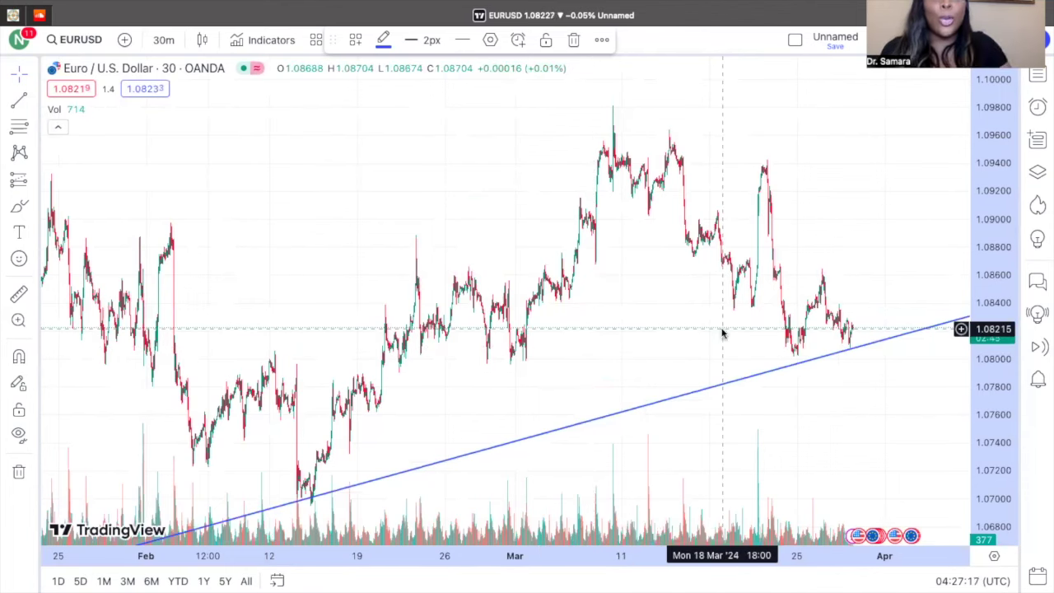
pyautogui.click(163, 41)
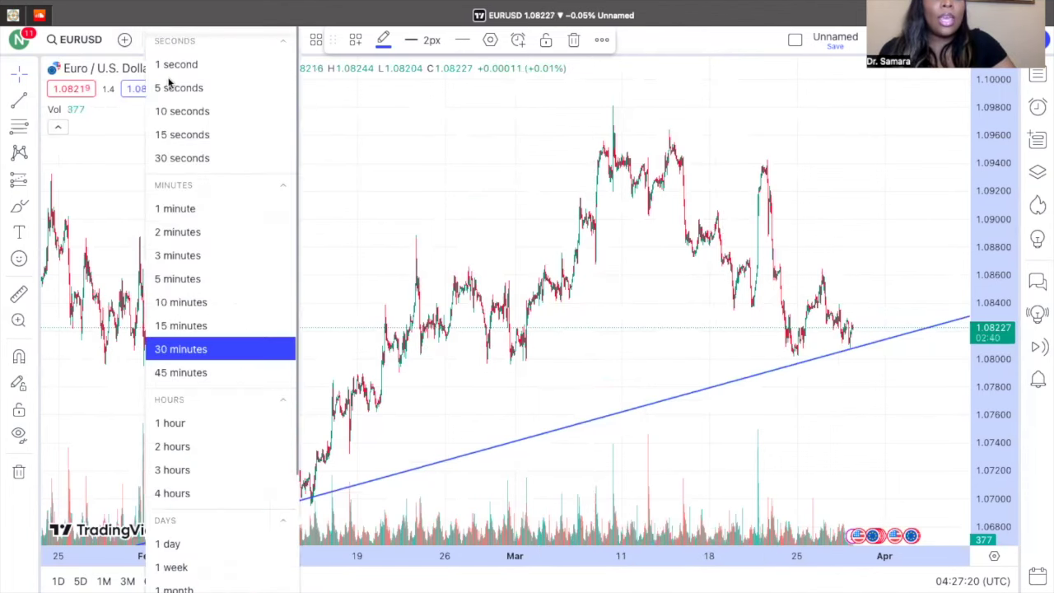
pyautogui.click(176, 328)
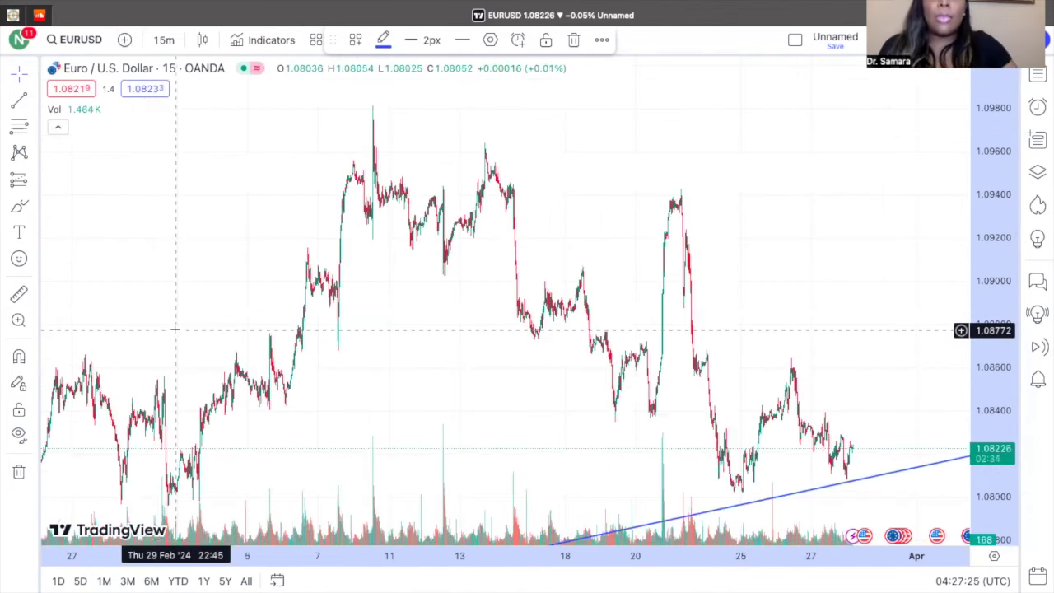
pyautogui.scroll(10, 175, 327)
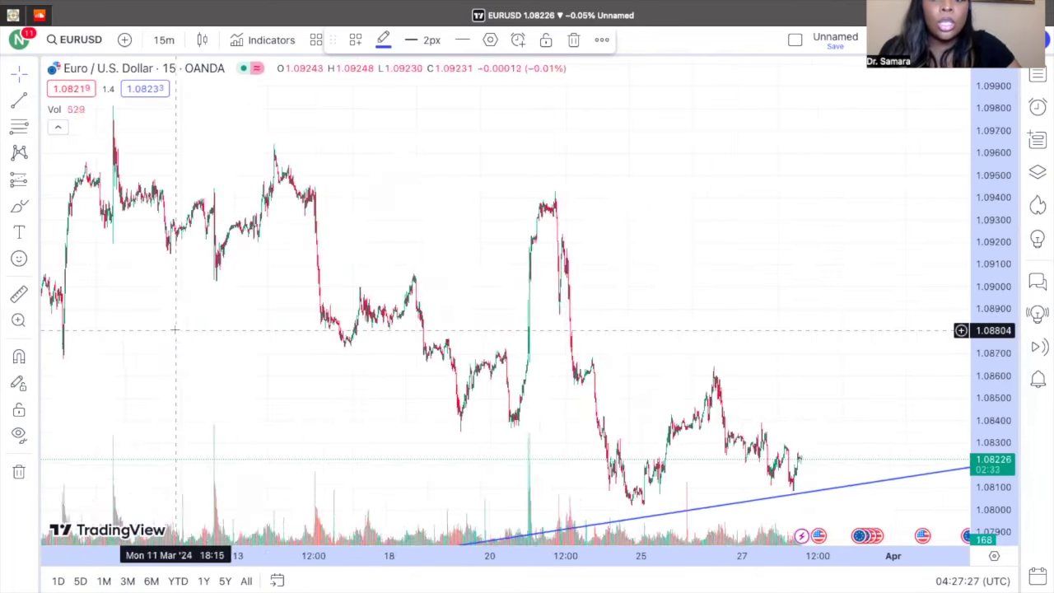
pyautogui.scroll(8, 175, 328)
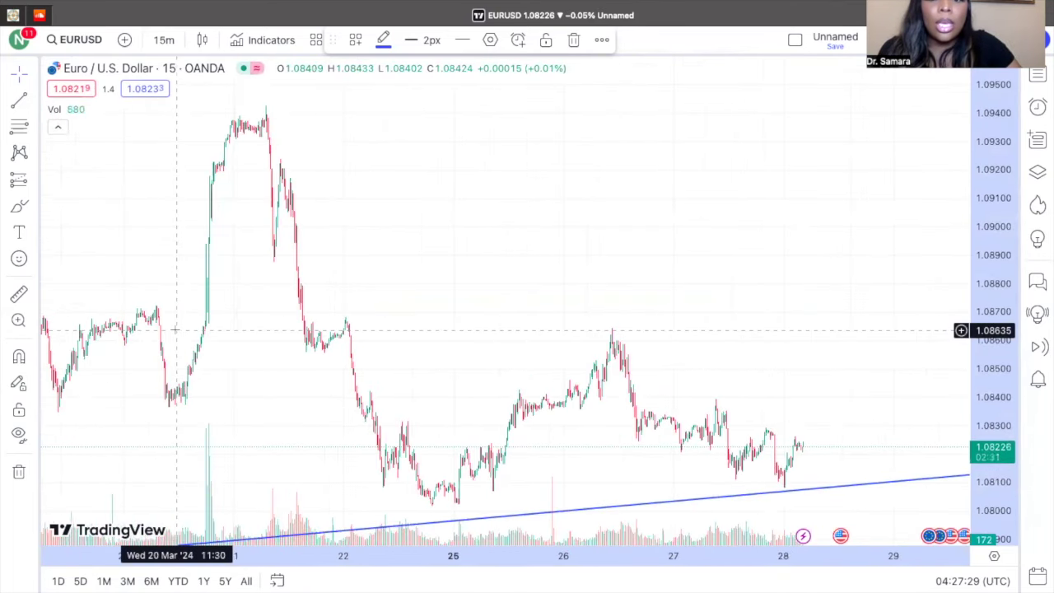
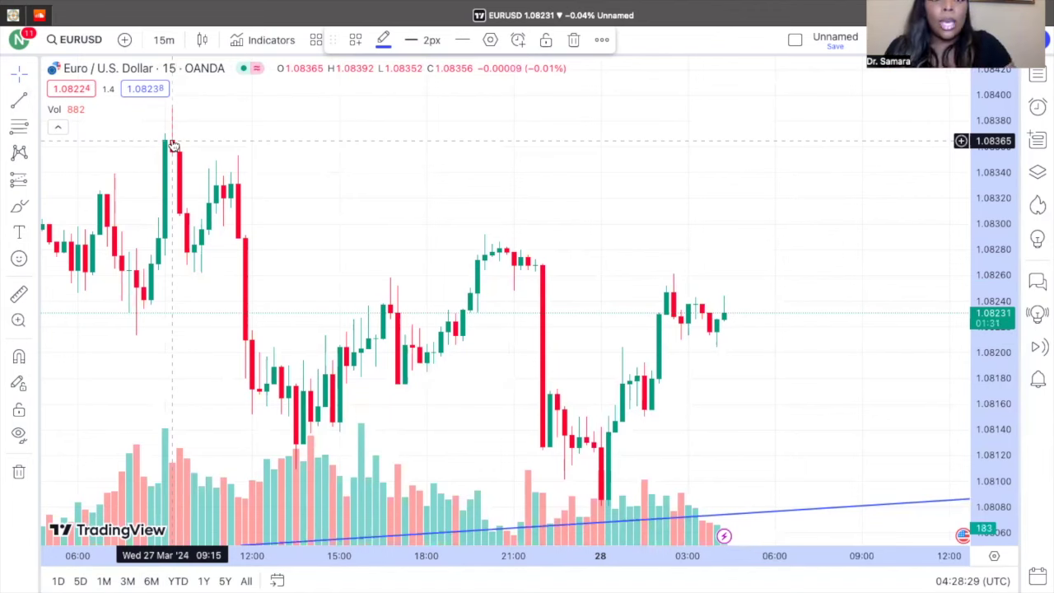
# - Place horizontal lines at about 1.08366 on the 27 March peak's candle bodies and at about 1.08263 beneath it
pyautogui.click(35, 106)
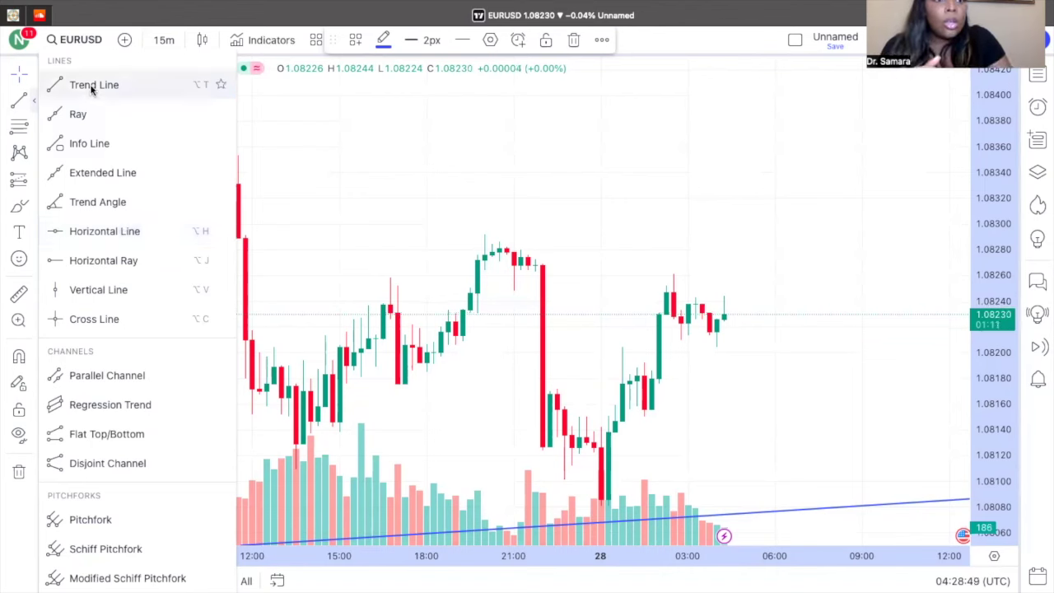
pyautogui.click(117, 235)
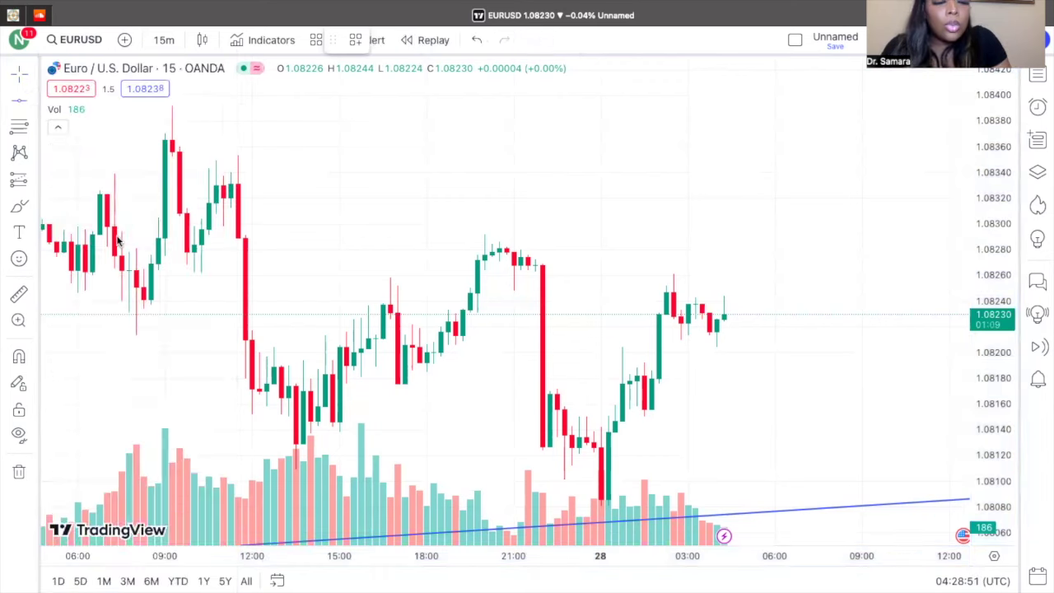
pyautogui.click(145, 139)
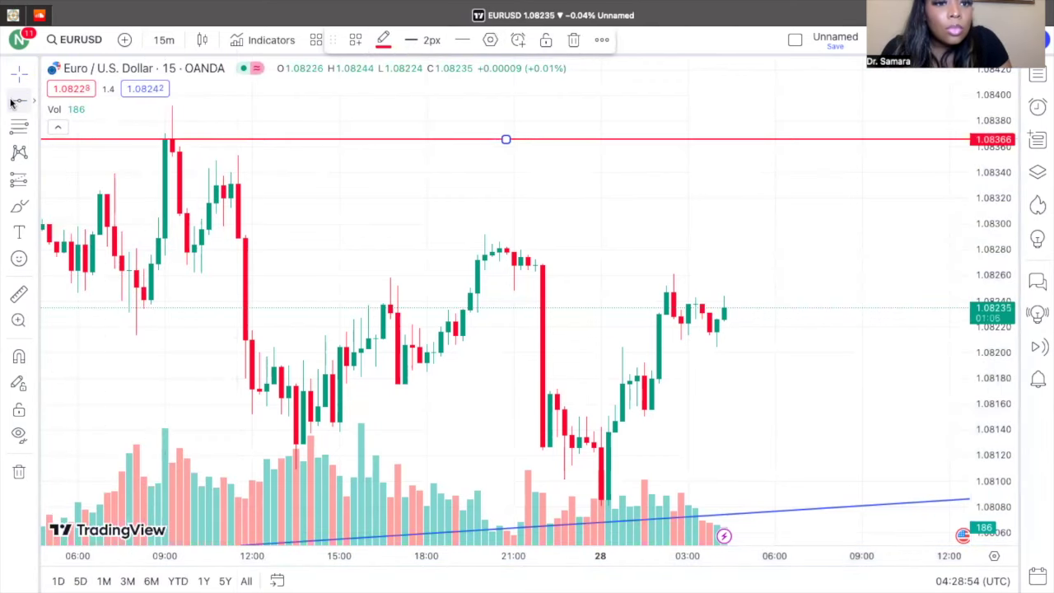
pyautogui.click(153, 153)
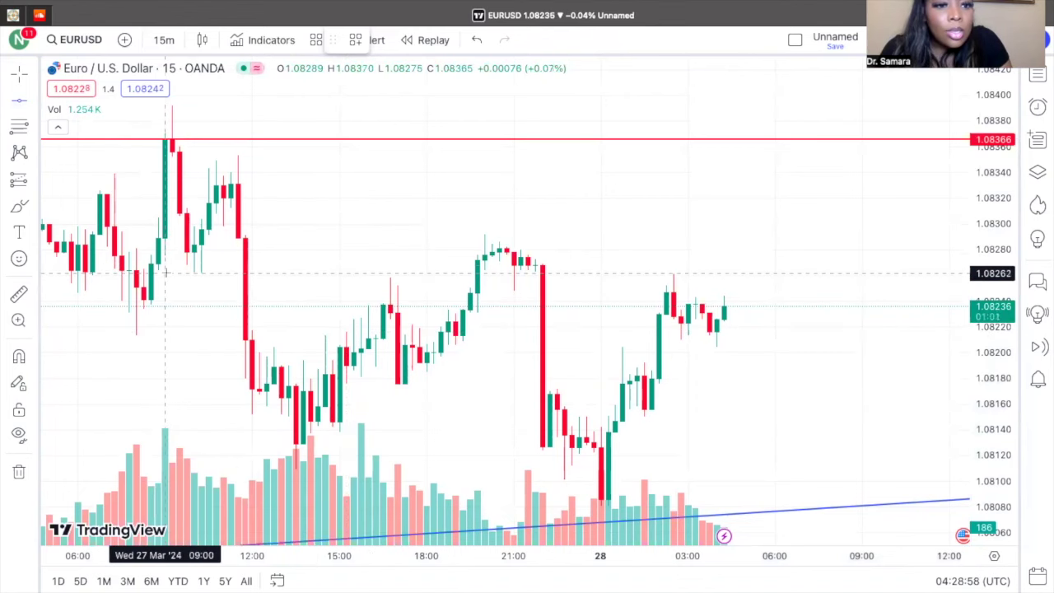
pyautogui.hotkey('alt', 'h')
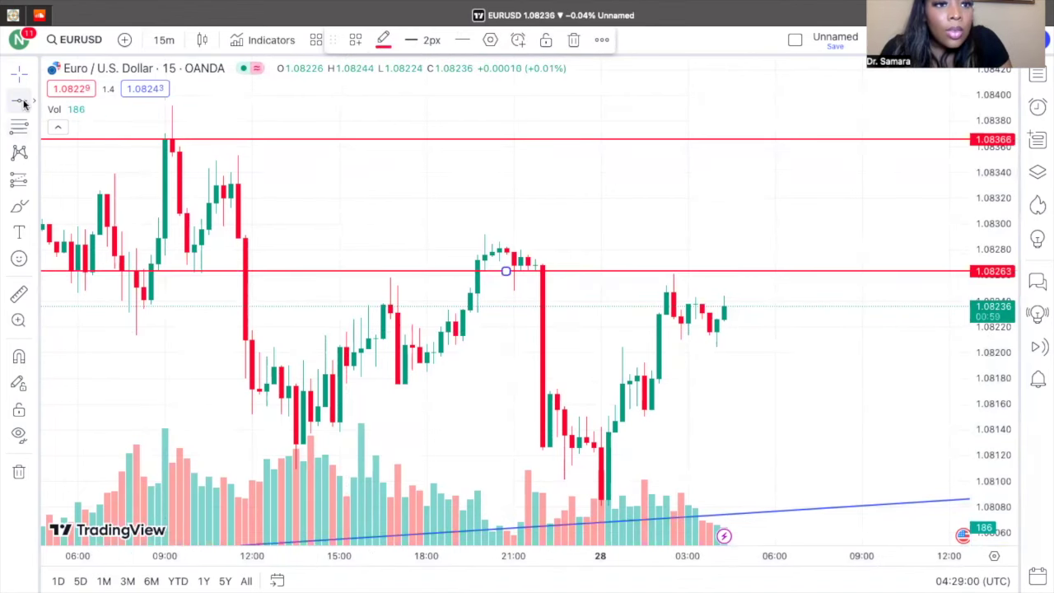
# - Add horizontal lines at about 1.08175 along the mid-range candle bodies and at about 1.08086 at the 28 March low
pyautogui.press('Escape')
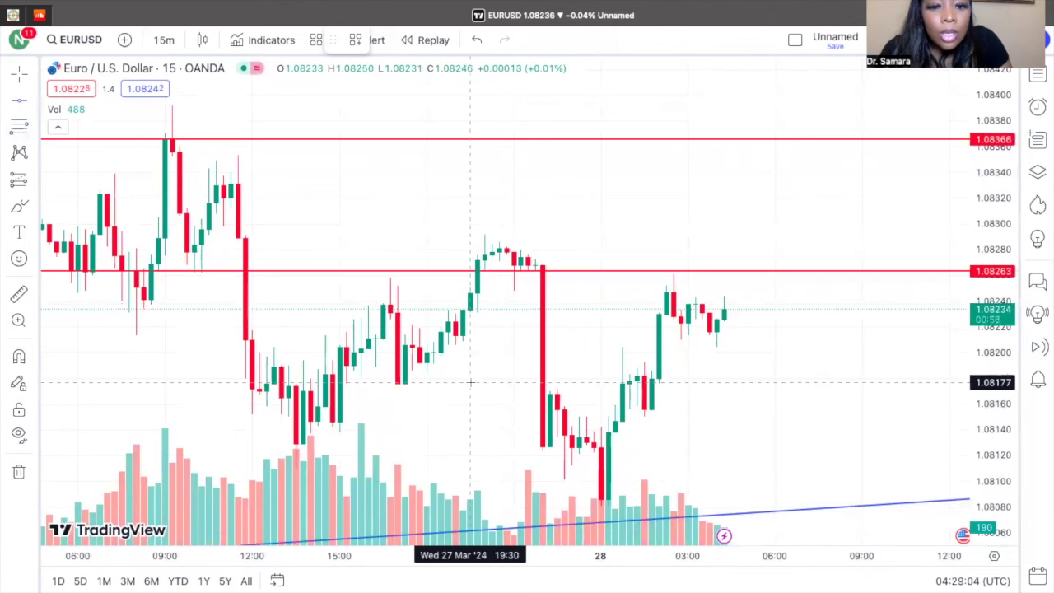
pyautogui.click(506, 385)
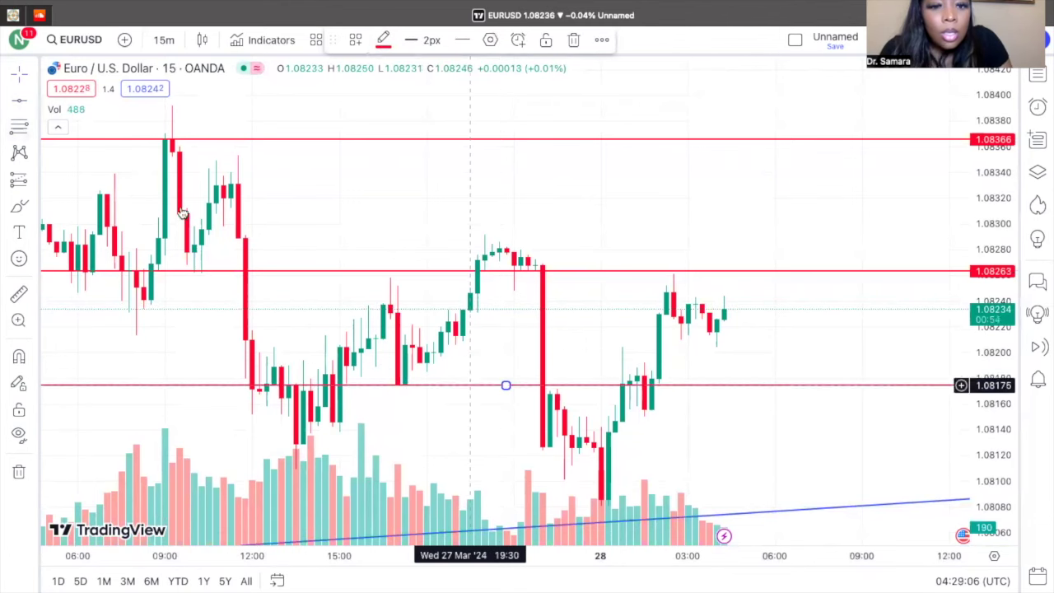
pyautogui.click(19, 100)
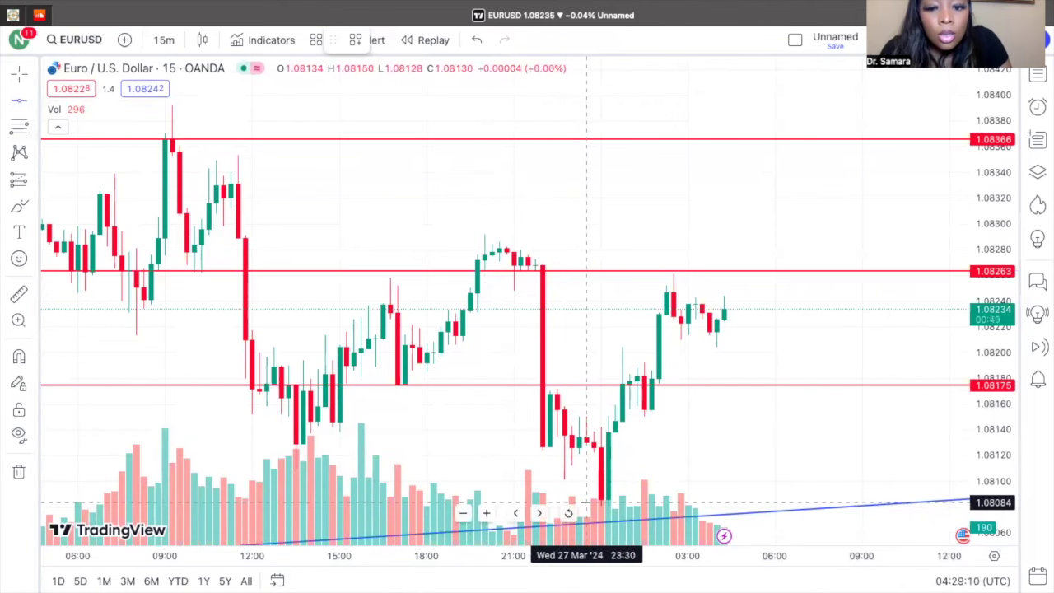
pyautogui.click(631, 499)
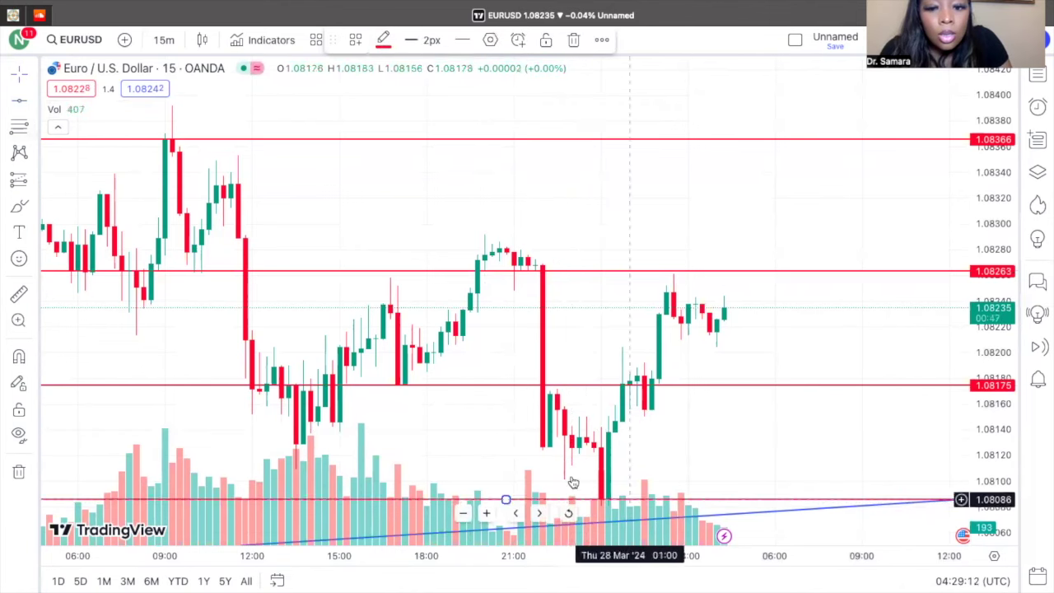
# - Add a horizontal line at about 1.08391, on the upper wick of the 27 March peak
pyautogui.click(19, 103)
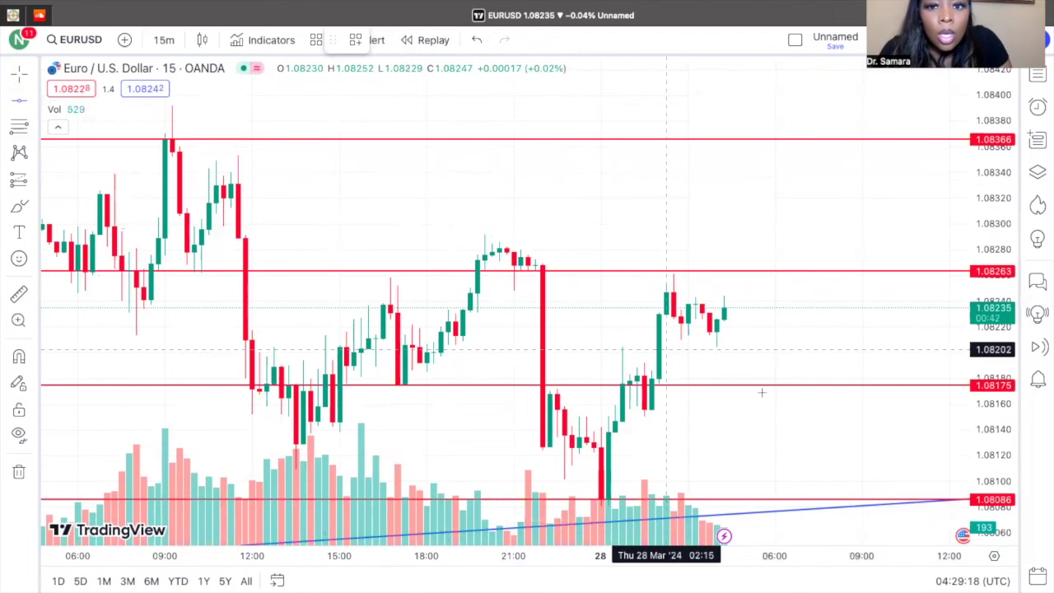
pyautogui.click(33, 101)
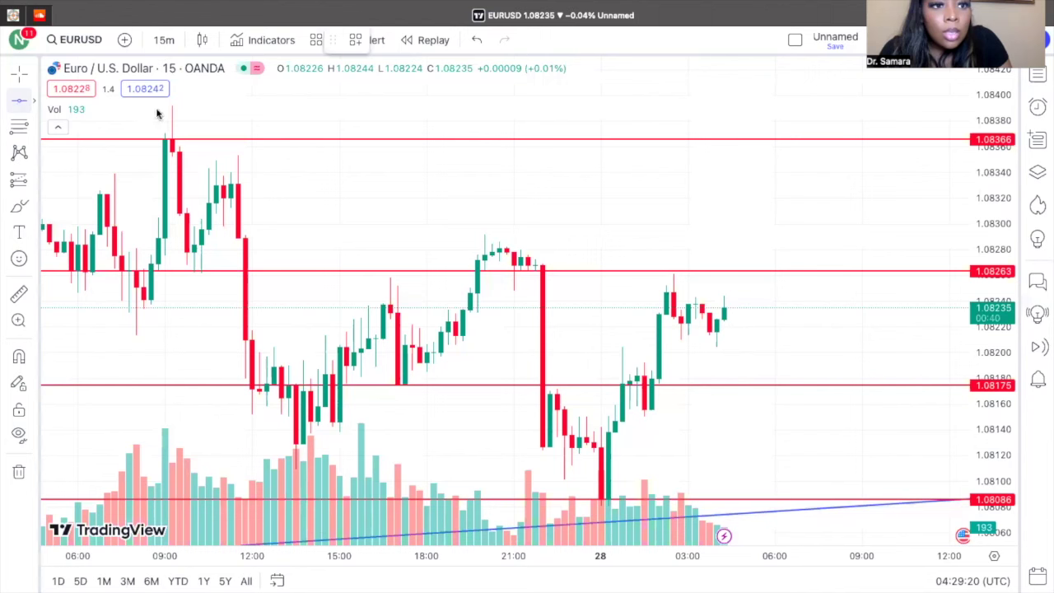
pyautogui.click(264, 105)
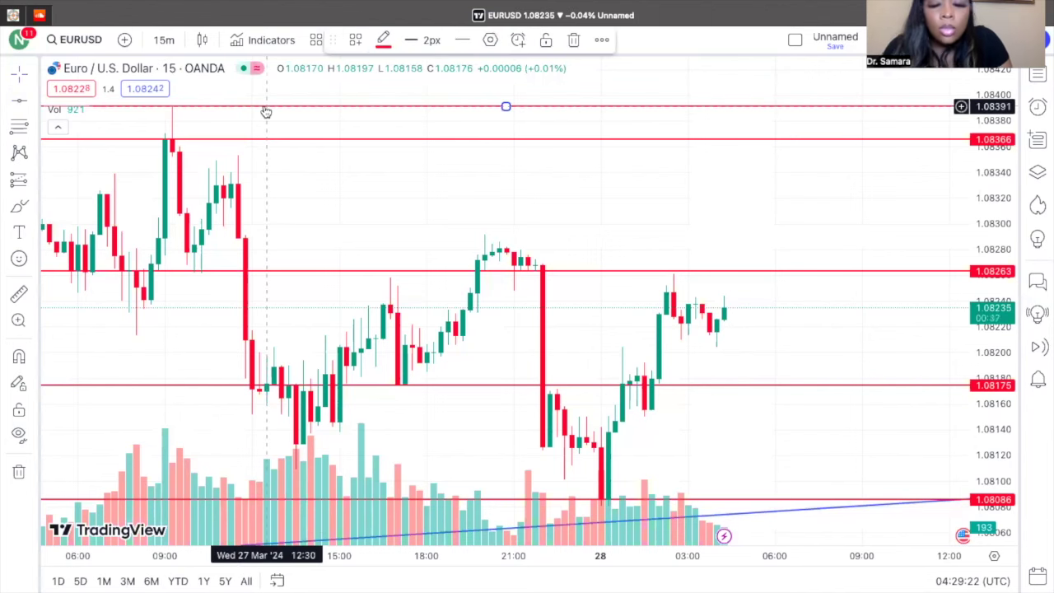
# - Delete the horizontal line at 1.08391 and add one at about 1.08216 along the lower bodies of the latest candles
pyautogui.press('Delete')
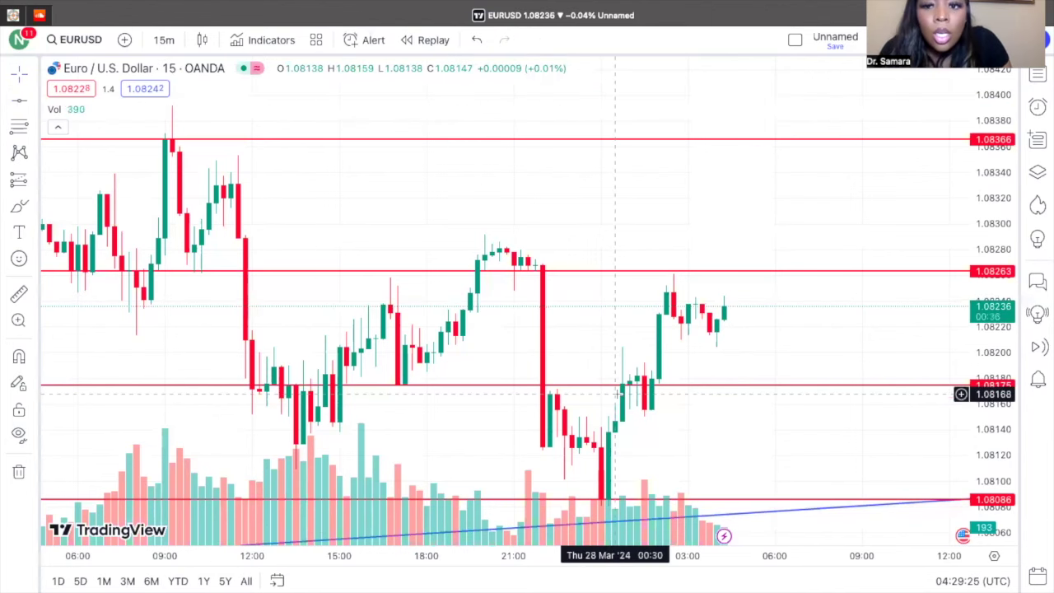
pyautogui.scroll(1, 614, 395)
pyautogui.scroll(5, 614, 394)
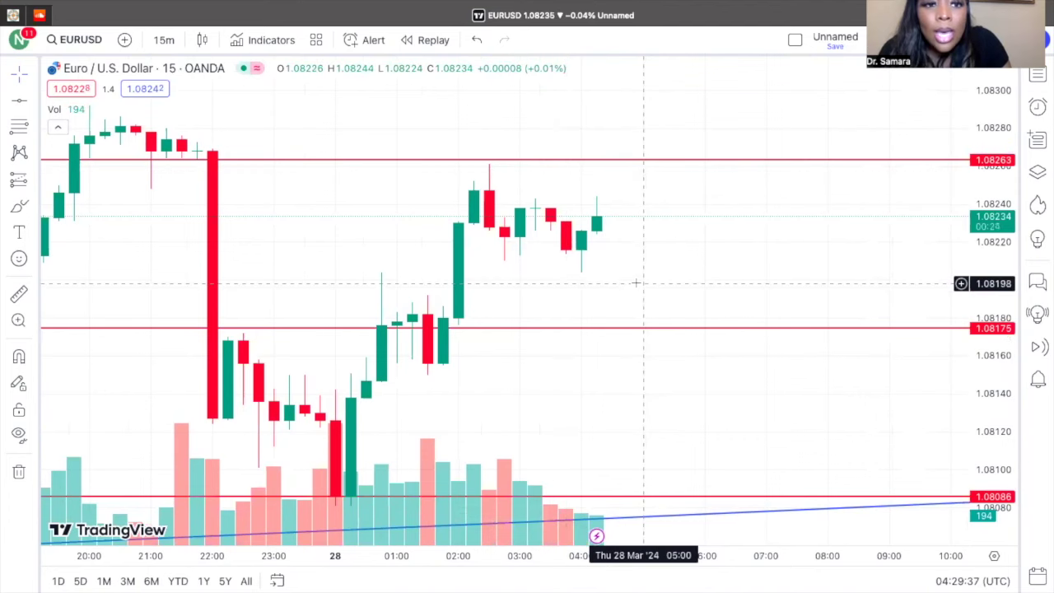
pyautogui.click(20, 101)
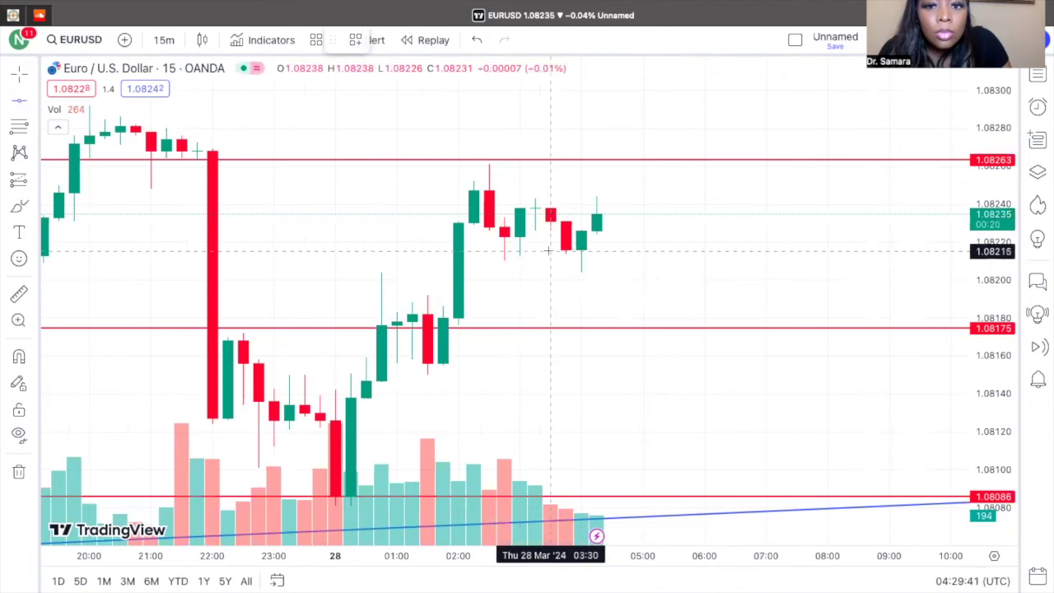
pyautogui.click(505, 249)
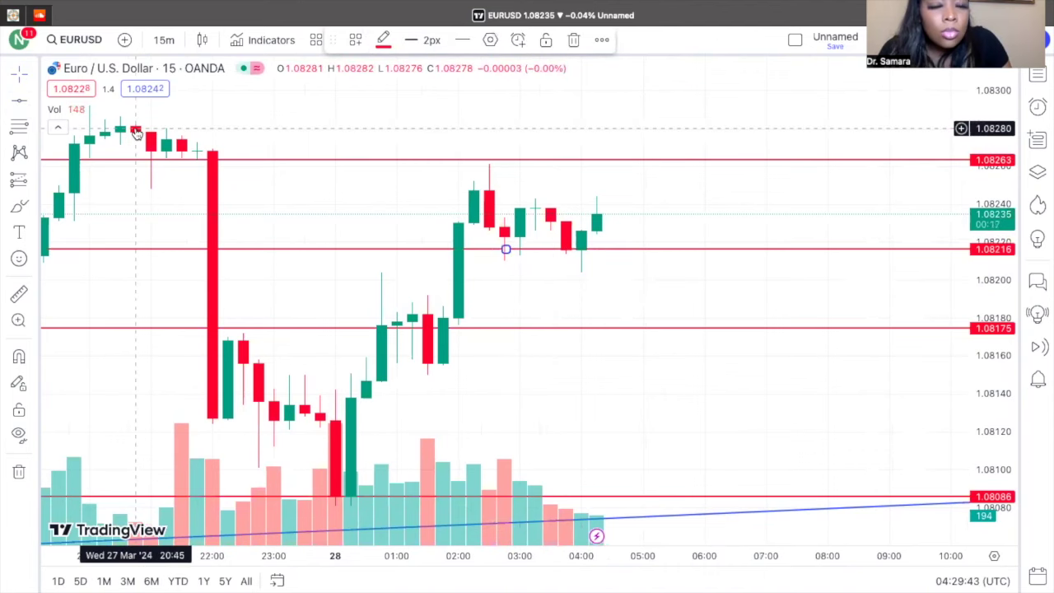
# - Add a horizontal line on the candle bodies of the latest 28 March peak and adjust it to about 1.08247
pyautogui.click(34, 106)
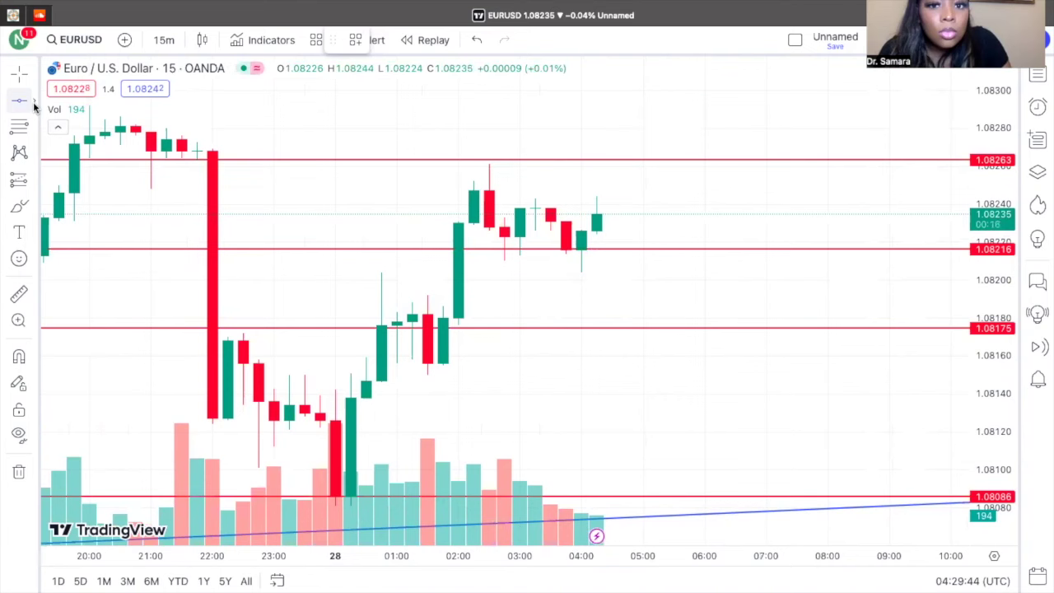
pyautogui.click(351, 194)
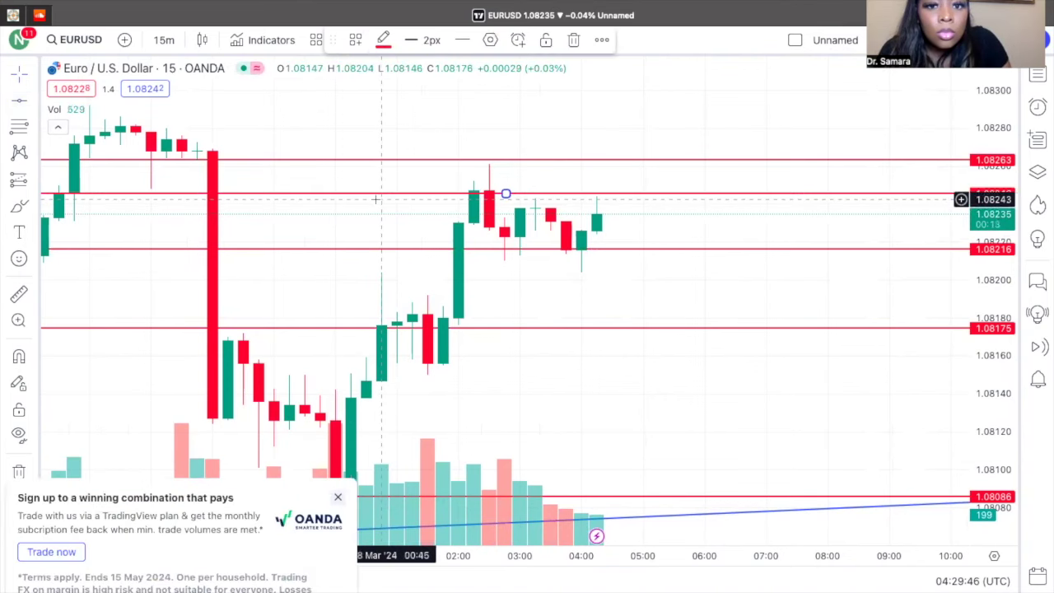
pyautogui.moveTo(378, 199); pyautogui.dragTo(379, 191)
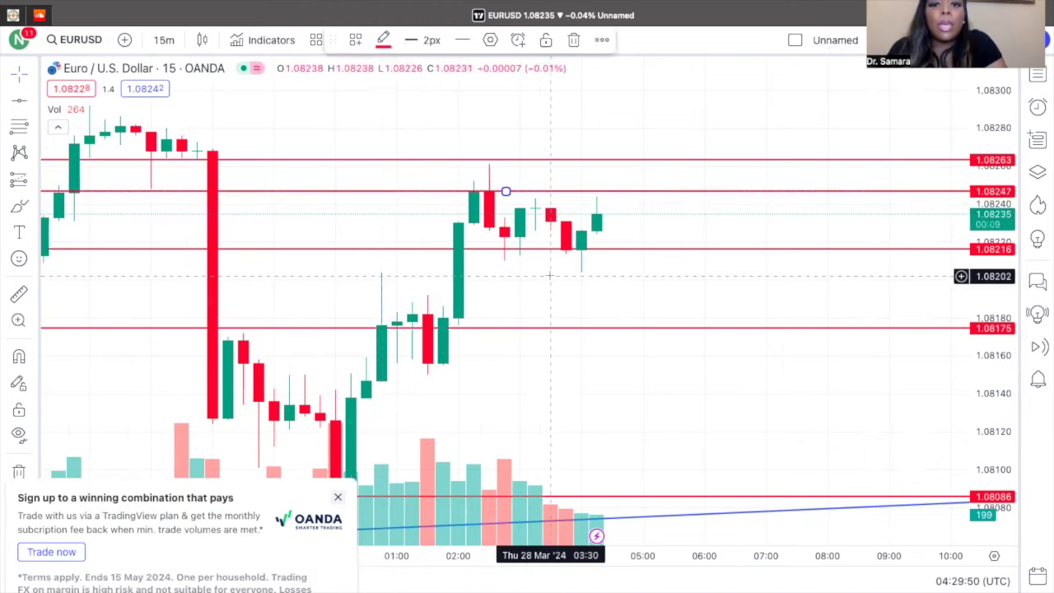
# - Add the text label "Price Line" just beneath the 1.08247 line, ahead of the latest candle
pyautogui.scroll(3, 547, 276)
pyautogui.scroll(1, 531, 272)
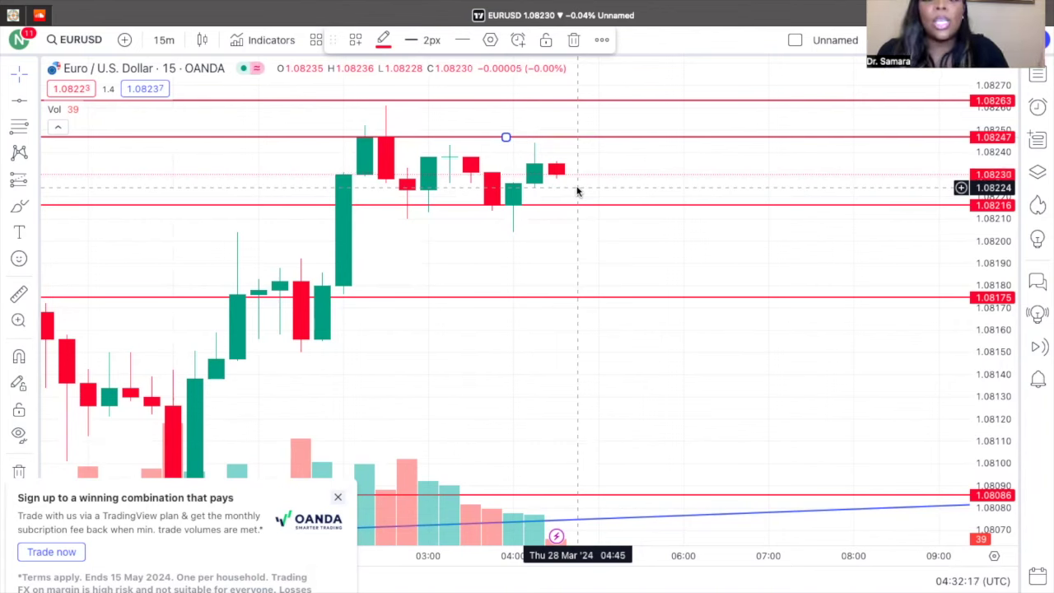
pyautogui.click(20, 234)
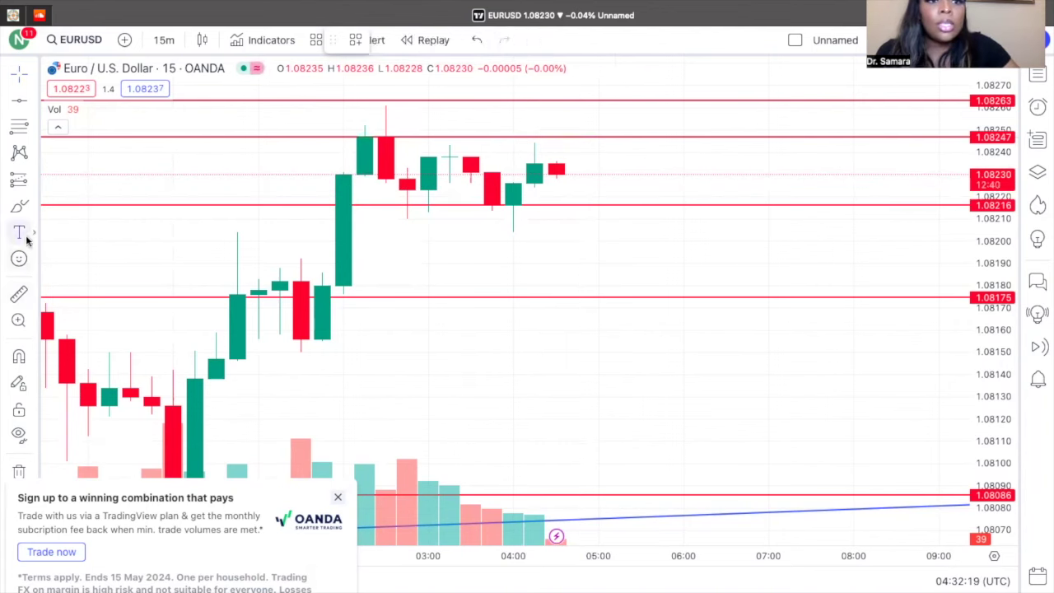
pyautogui.click(650, 140)
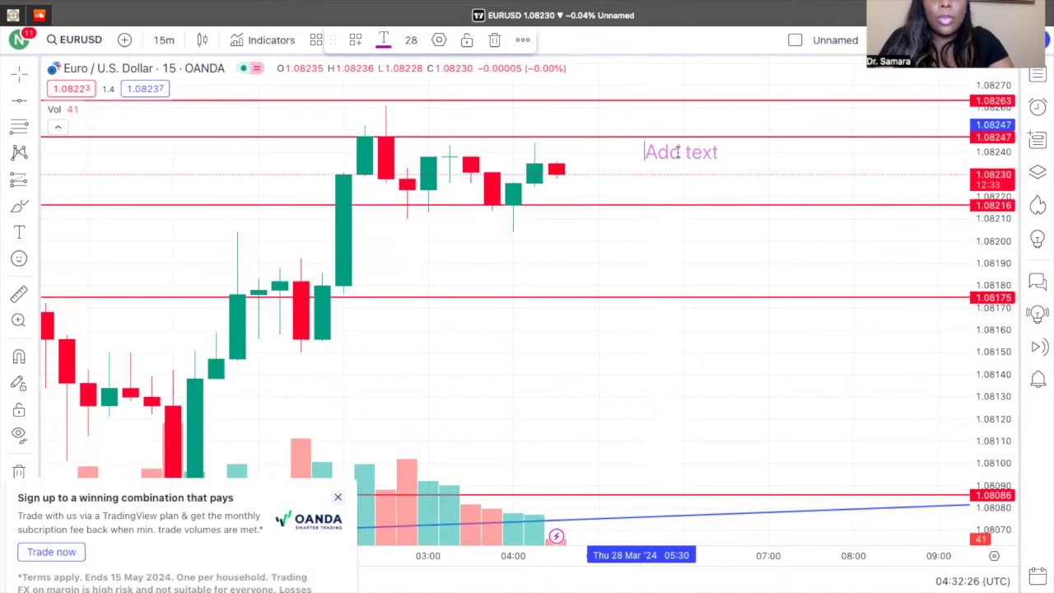
pyautogui.write('Price')
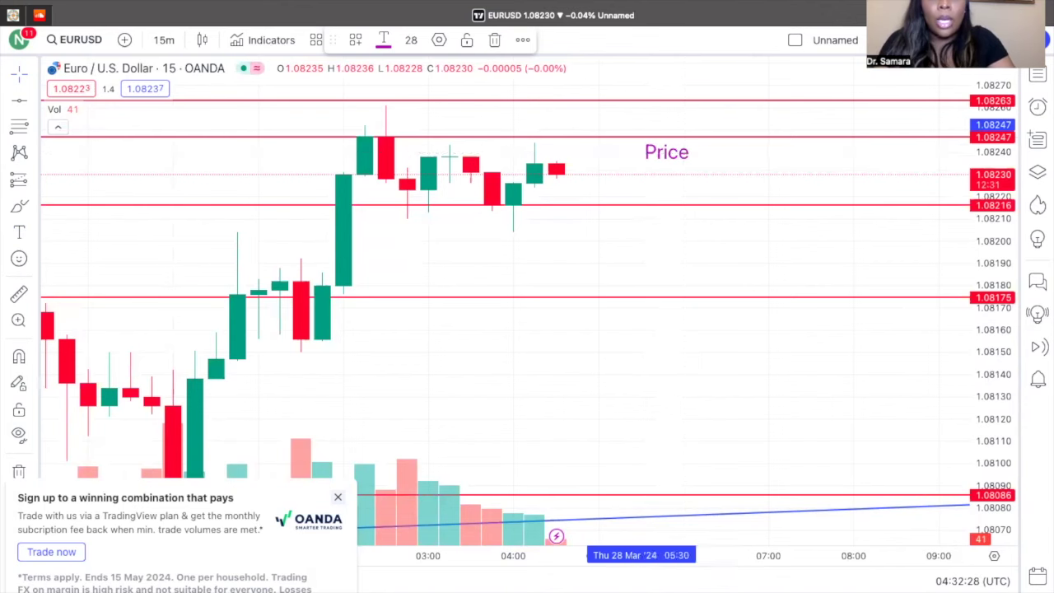
pyautogui.write(' Line')
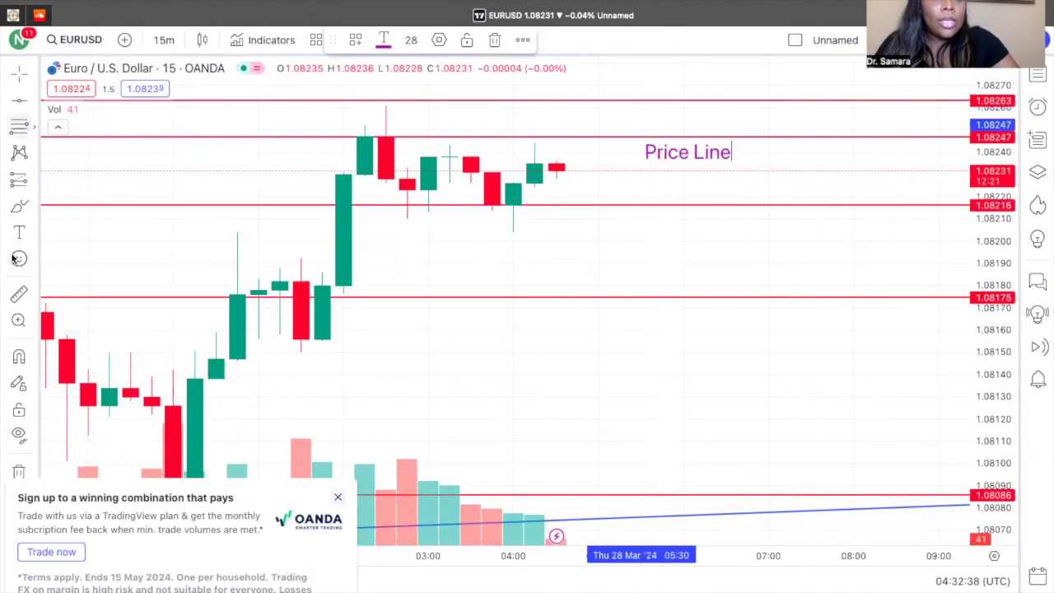
# - Add the text label "Take Profit" just beneath the 1.08263 line, above the "Price Line" label
pyautogui.click(500, 120)
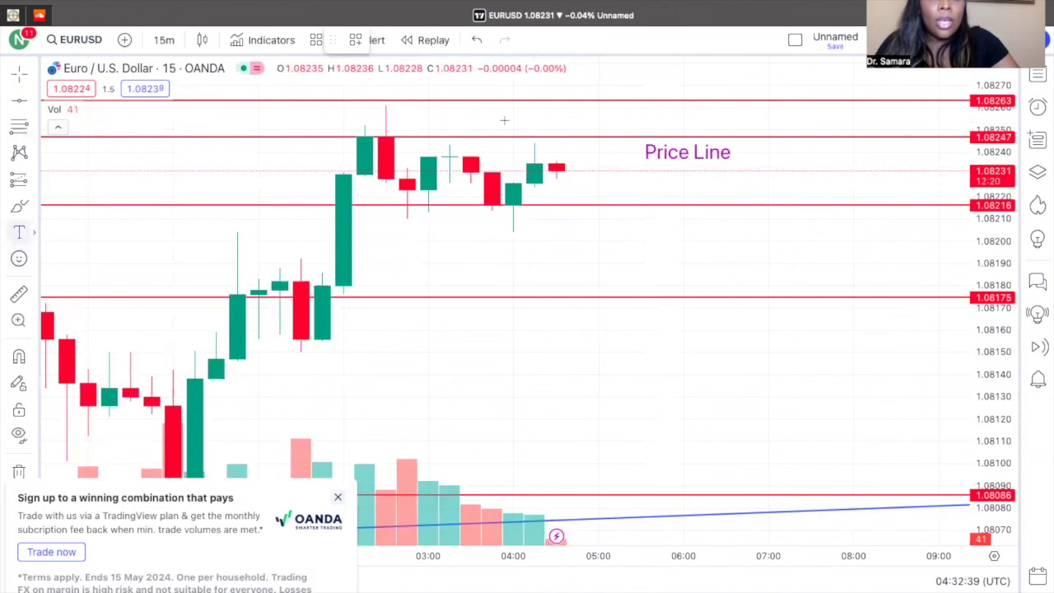
pyautogui.click(598, 105)
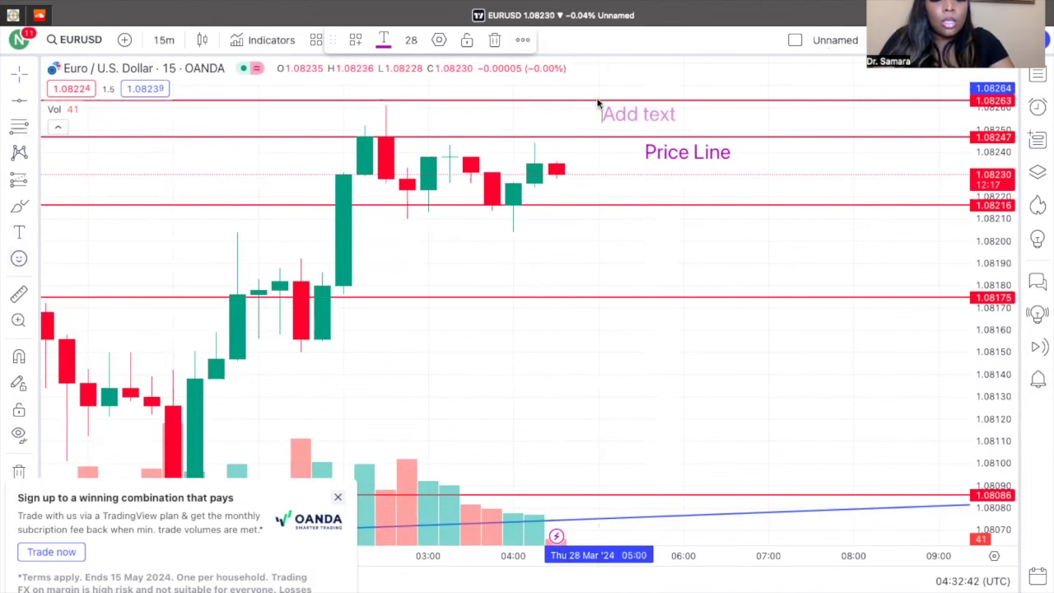
pyautogui.write('Take pr')
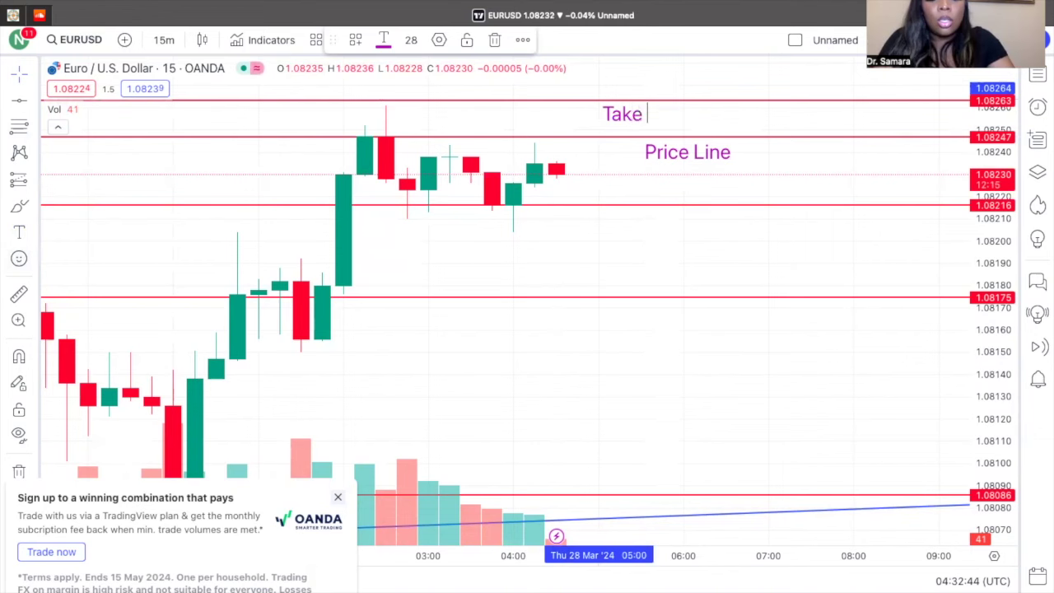
pyautogui.press('BackSpace')
pyautogui.press('BackSpace')
pyautogui.write('Profit')
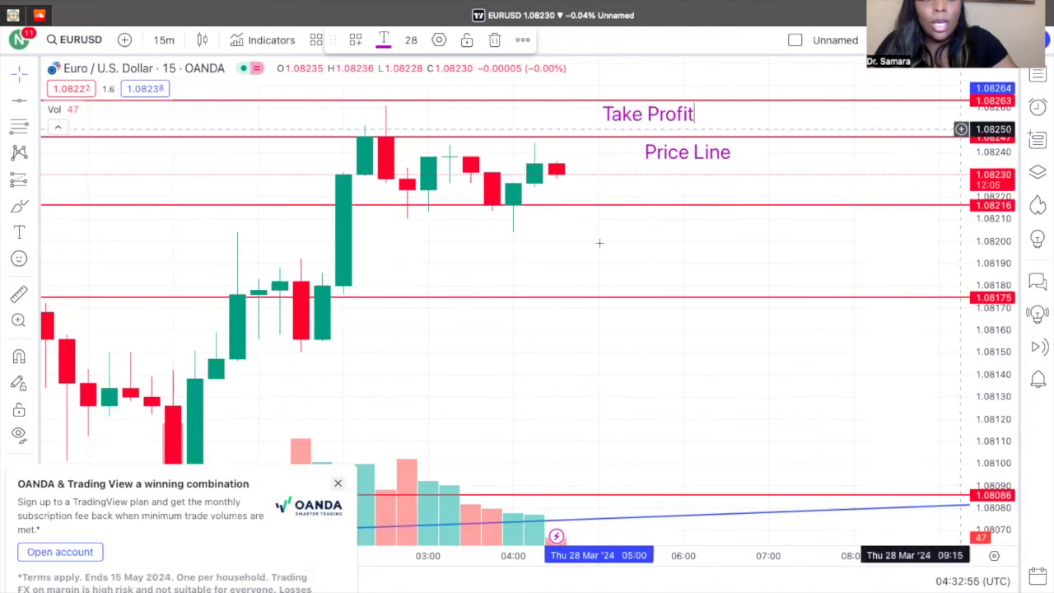
# - Measure price distances from the 1.08247 line near the latest candles, and clear the measurement
pyautogui.click(18, 296)
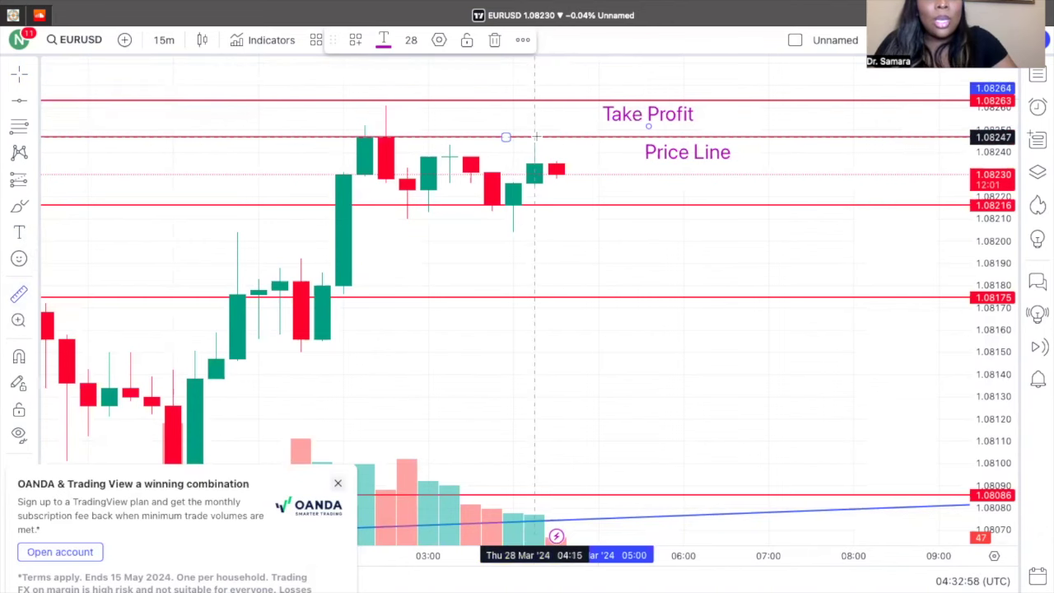
pyautogui.click(535, 136)
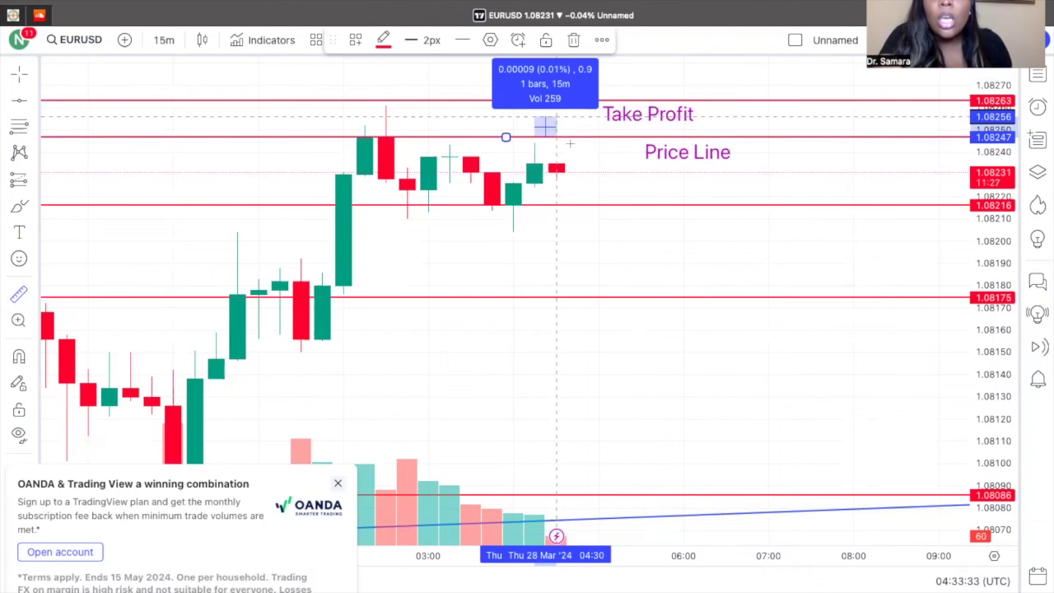
pyautogui.click(535, 138)
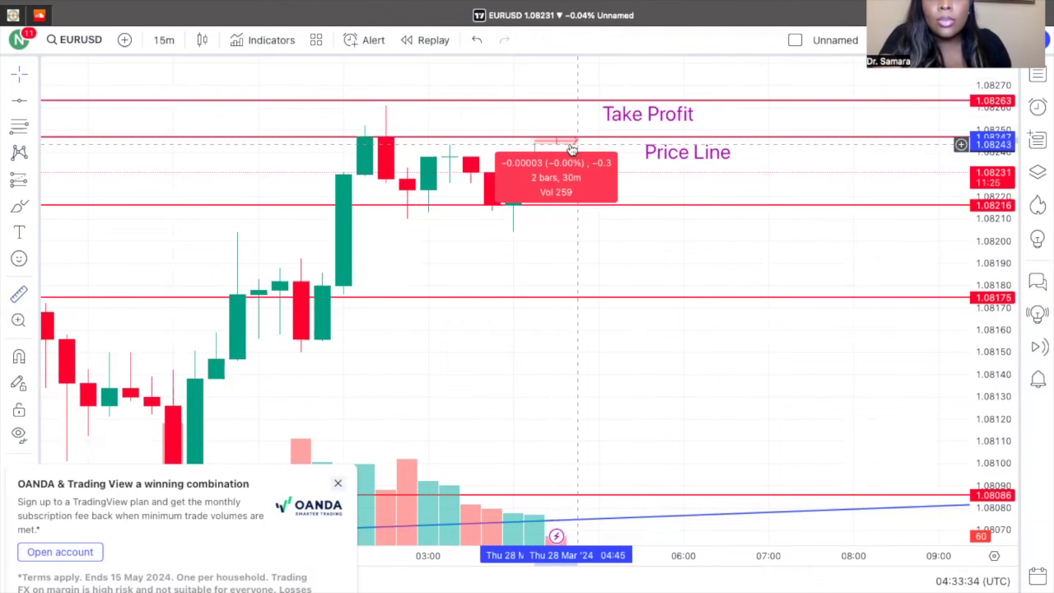
pyautogui.click(575, 145)
# - Add horizontal lines at about 1.08330 on the 27 March secondary peak's bodies and at about 1.08284 above the 1.08263 line
pyautogui.scroll(1, 622, 132)
pyautogui.scroll(-3, 622, 133)
pyautogui.hscroll(-5, 622, 133)
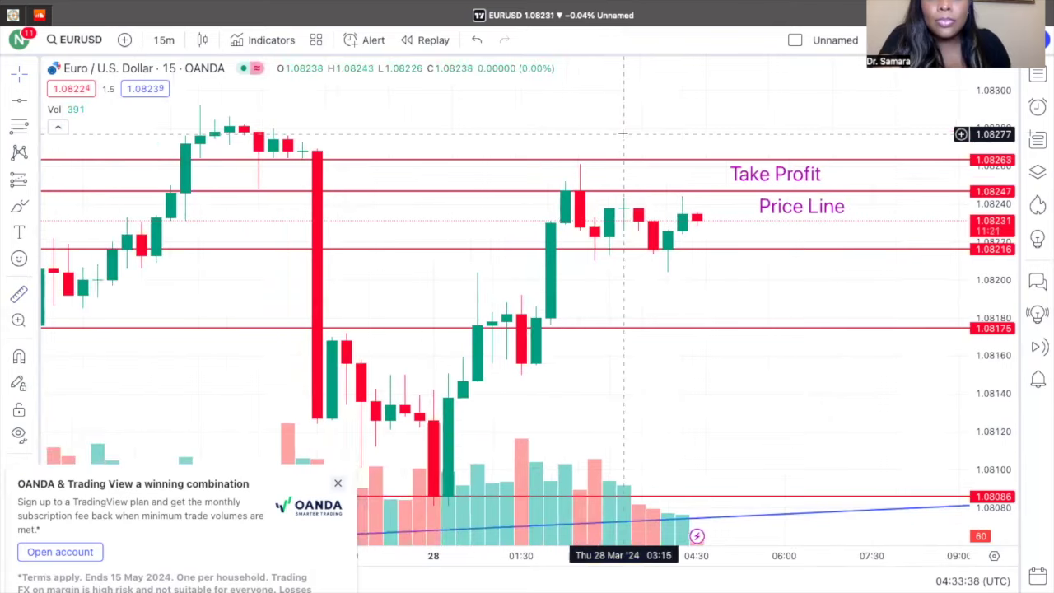
pyautogui.scroll(-2, 622, 133)
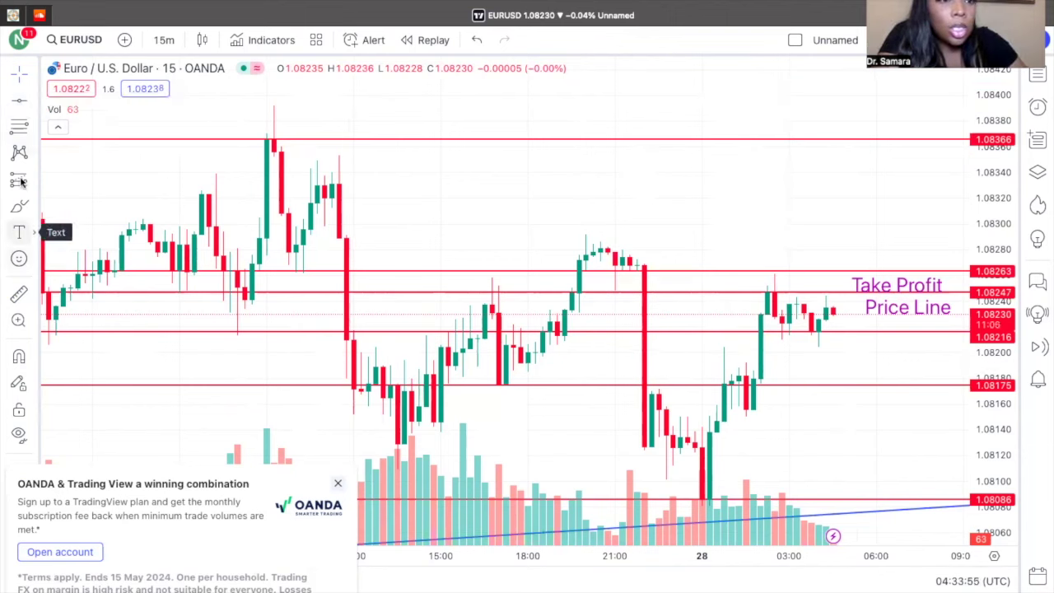
pyautogui.click(19, 99)
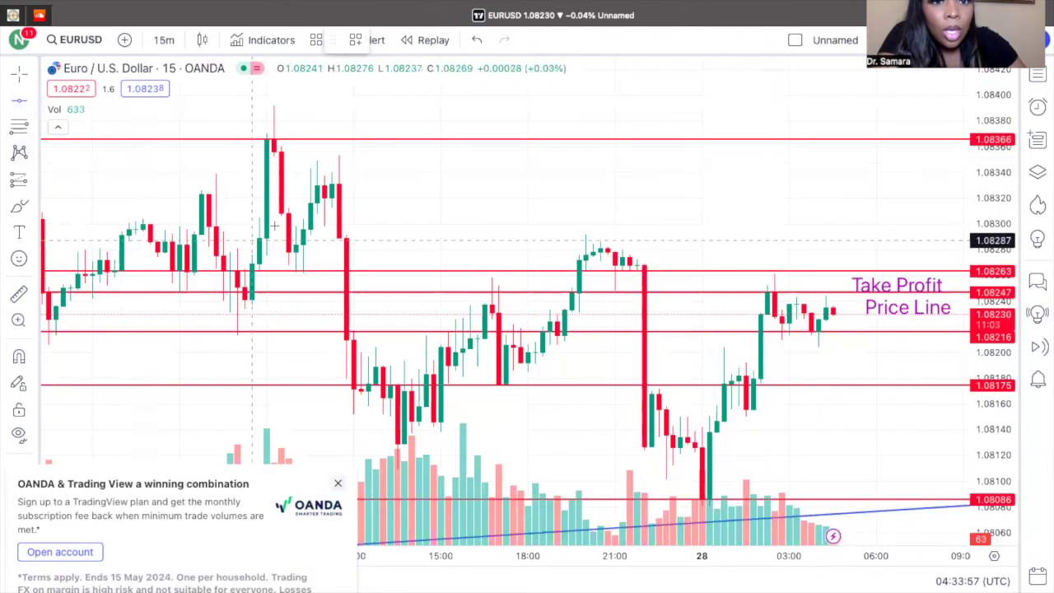
pyautogui.click(294, 185)
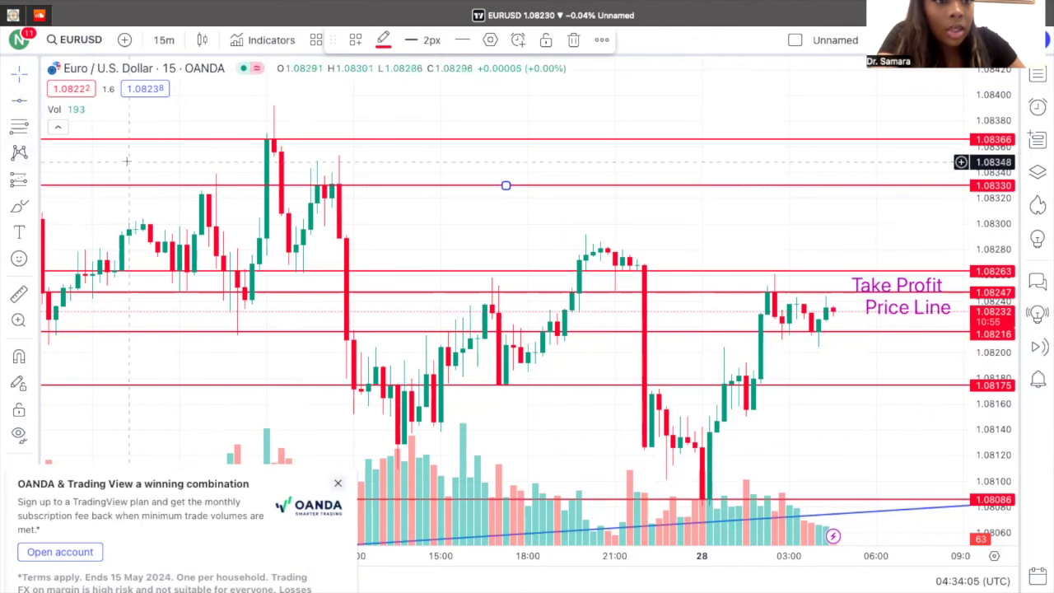
pyautogui.press('Escape')
pyautogui.click(24, 114)
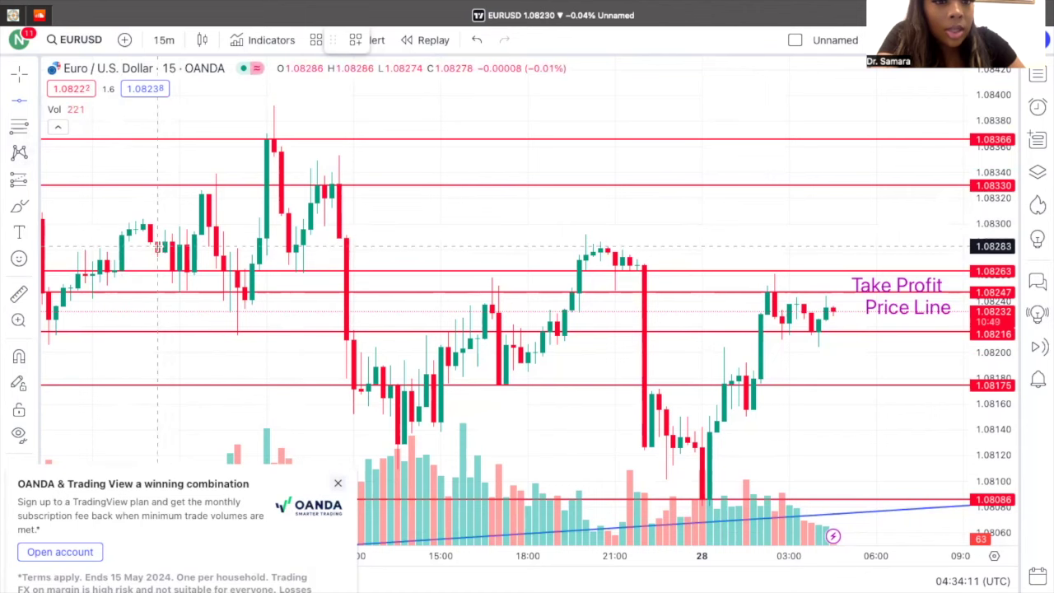
pyautogui.click(158, 244)
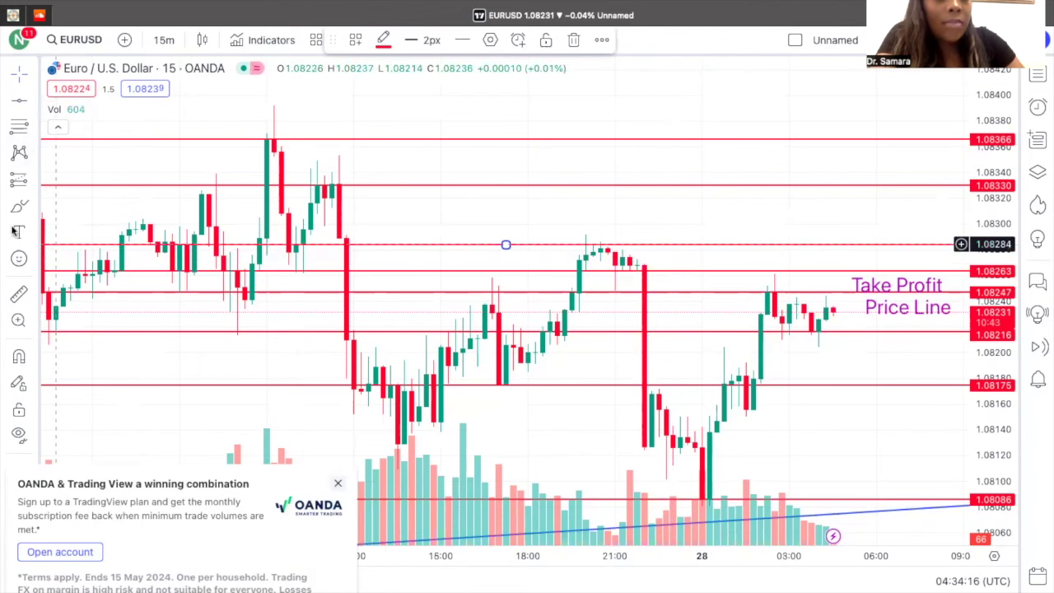
# - Add the text label "Take Profit 2" just beneath the 1.08284 line, above the "Take Profit" label
pyautogui.click(799, 282)
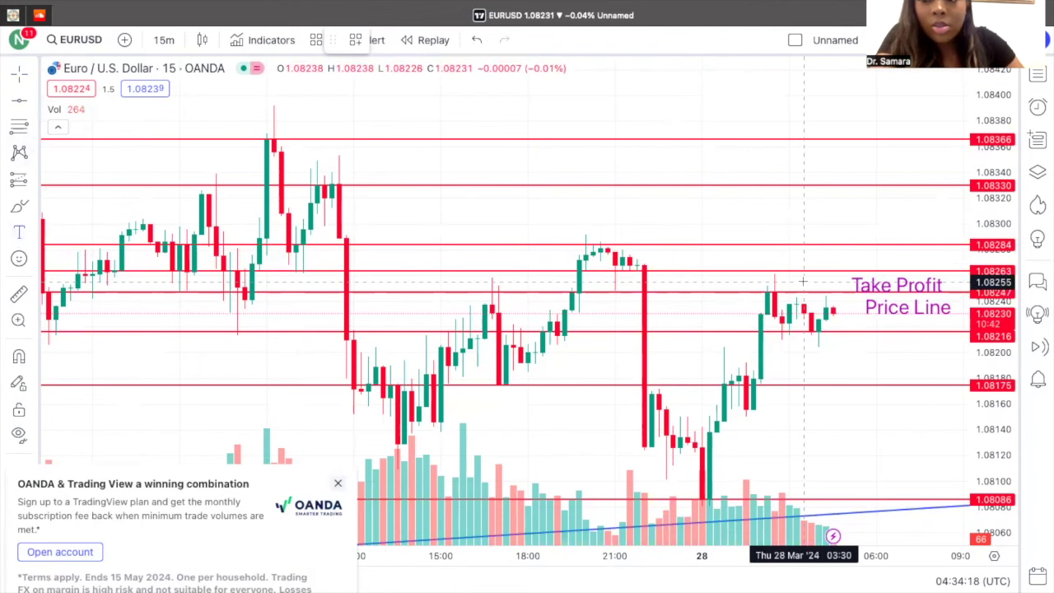
pyautogui.click(861, 247)
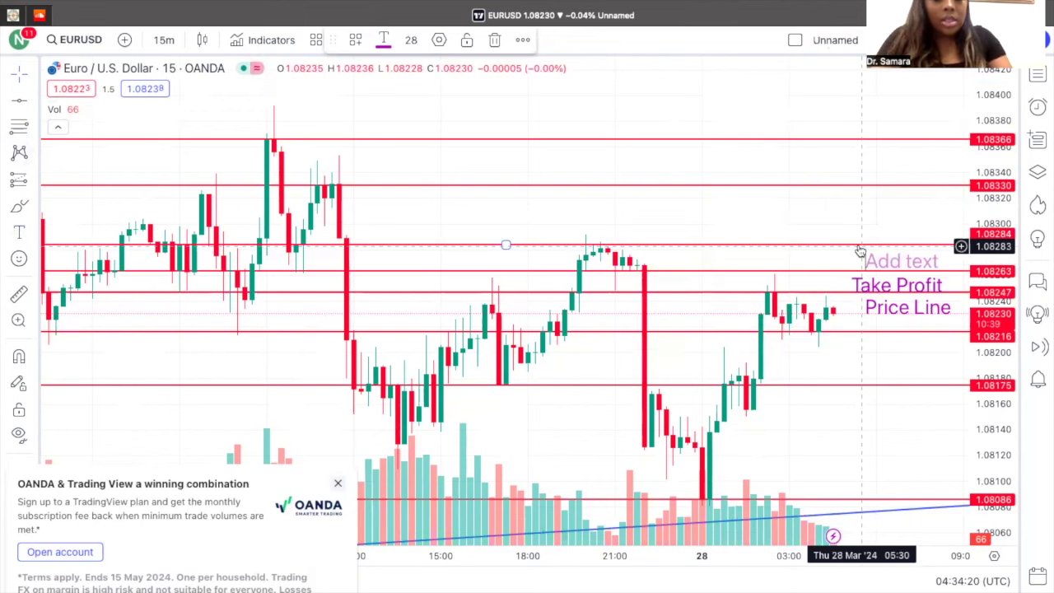
pyautogui.write('Take P')
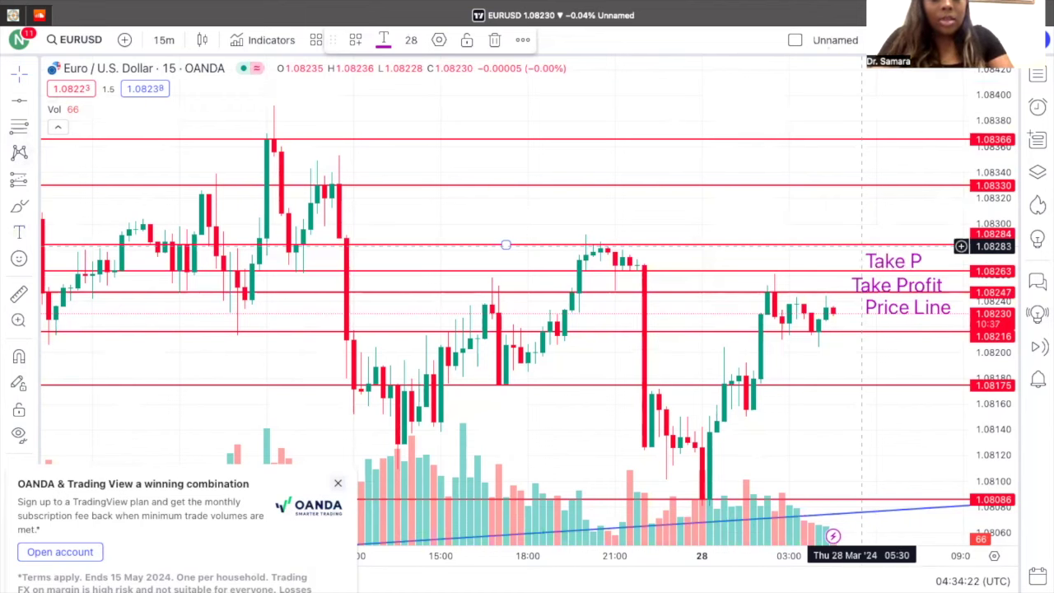
pyautogui.write('rofit 2')
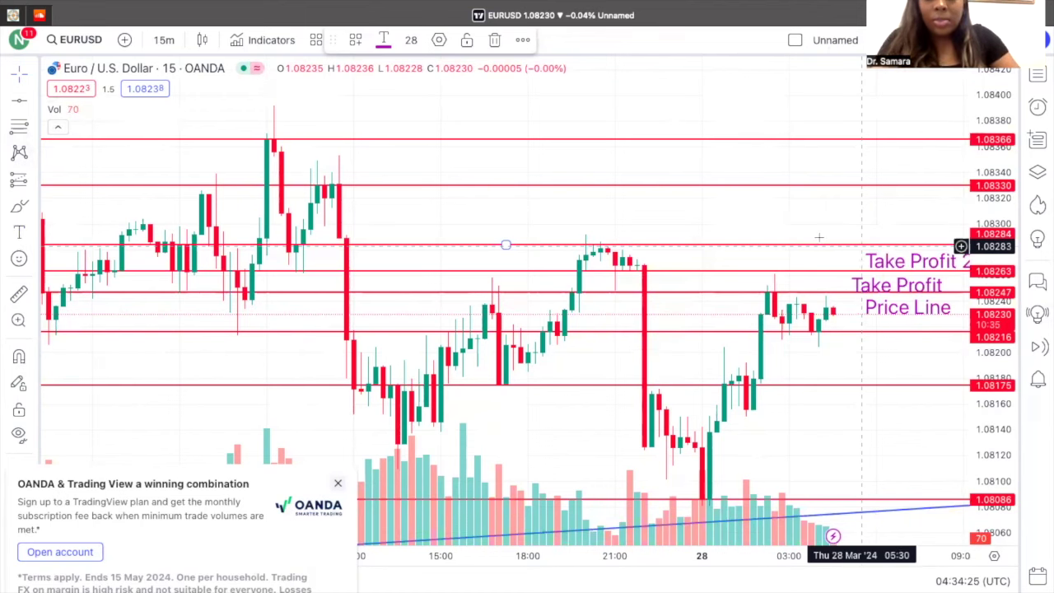
pyautogui.click(868, 261)
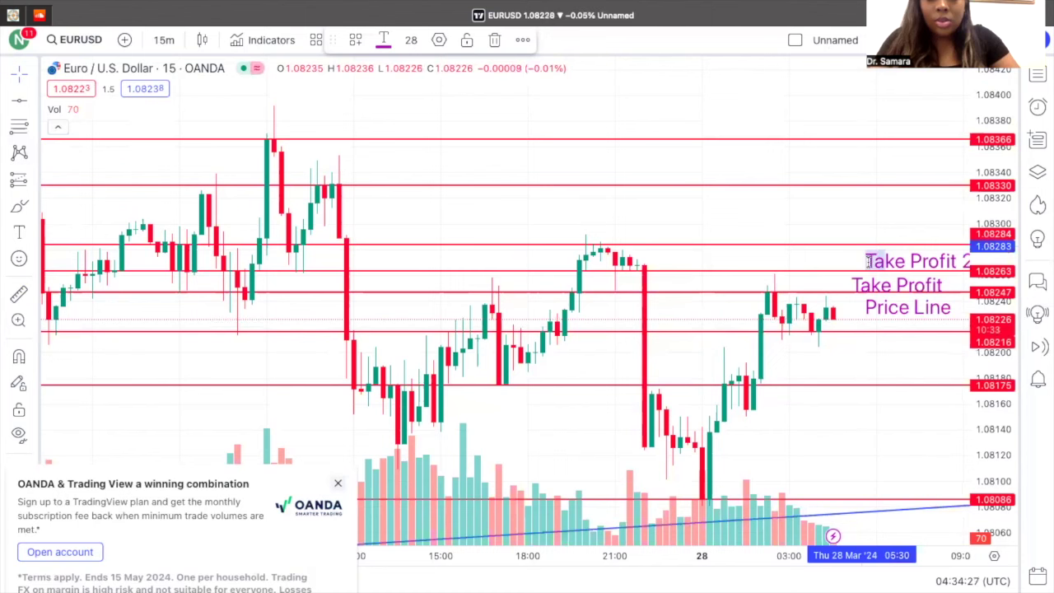
# - Add the text label "Take Profit 3" just beneath the 1.08330 line
pyautogui.click(25, 236)
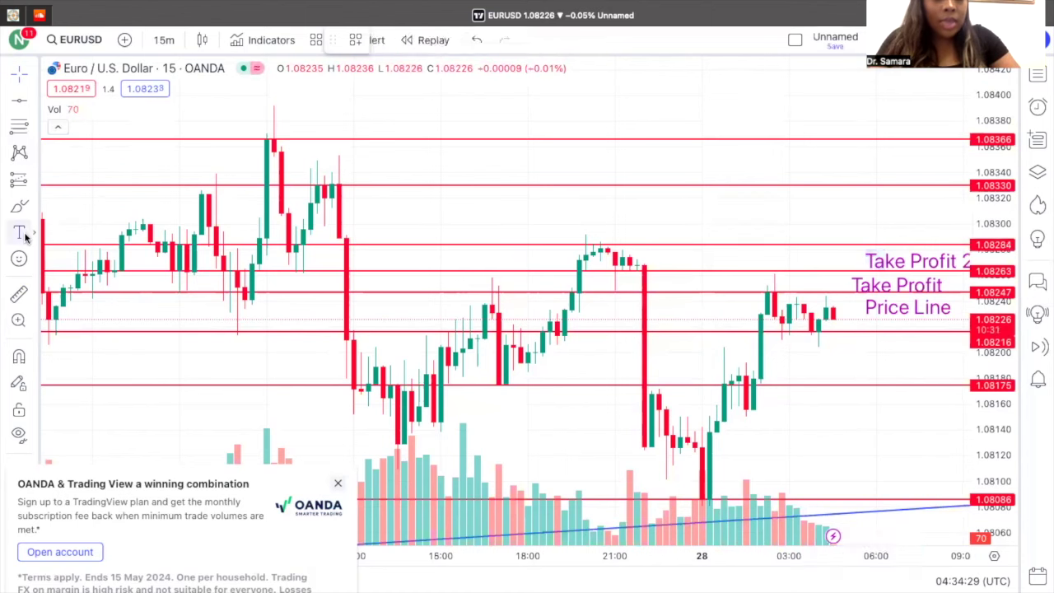
pyautogui.click(812, 189)
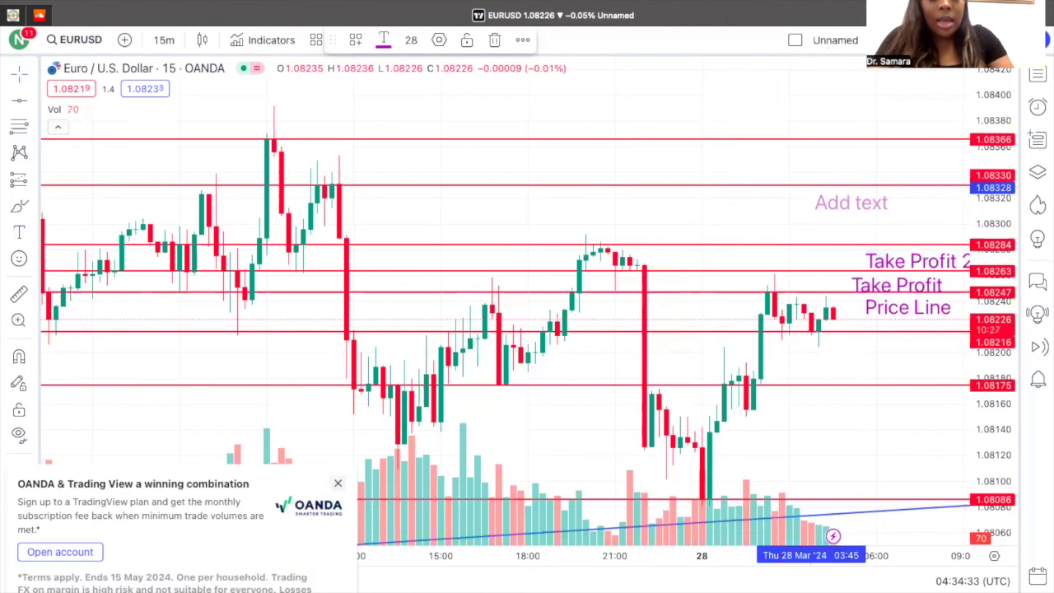
pyautogui.write('Take Profit 3')
pyautogui.click(883, 255)
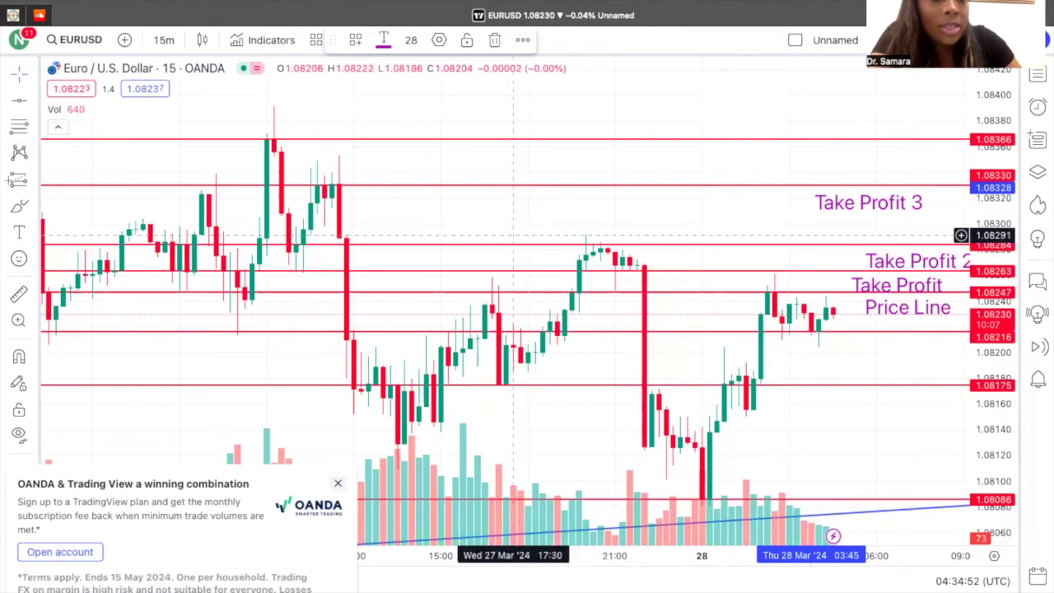
# - Measure the price distance from the 1.08247 line up to the 1.08366 line, and clear the measurement
pyautogui.click(16, 295)
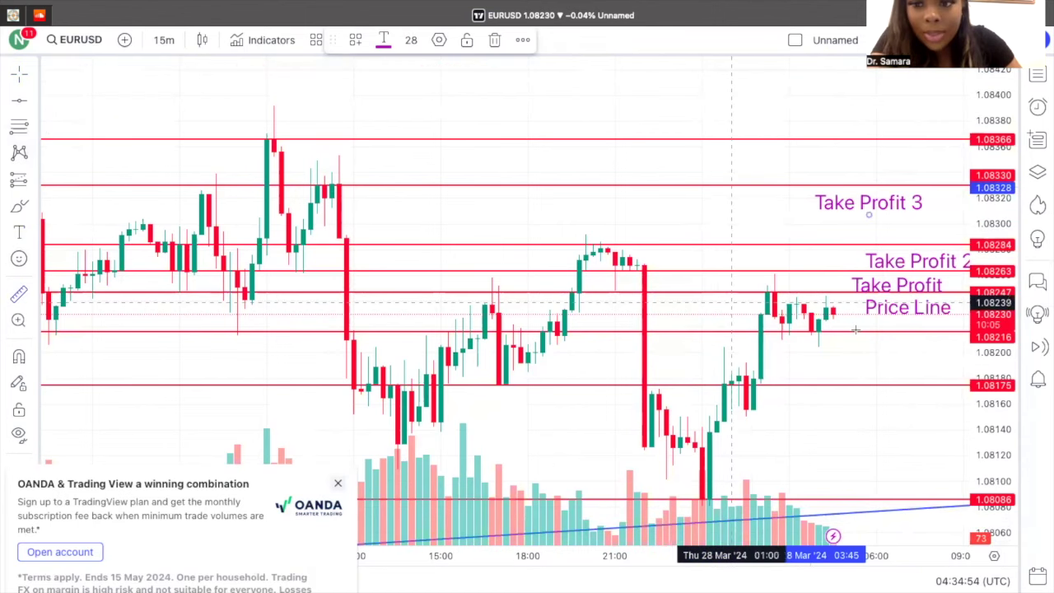
pyautogui.click(840, 292)
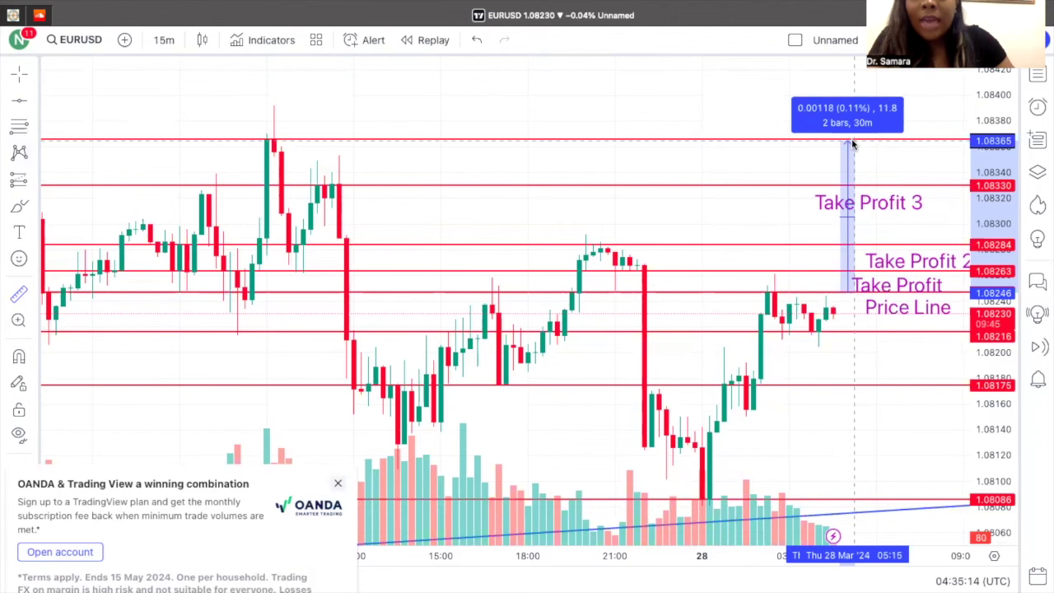
pyautogui.click(928, 139)
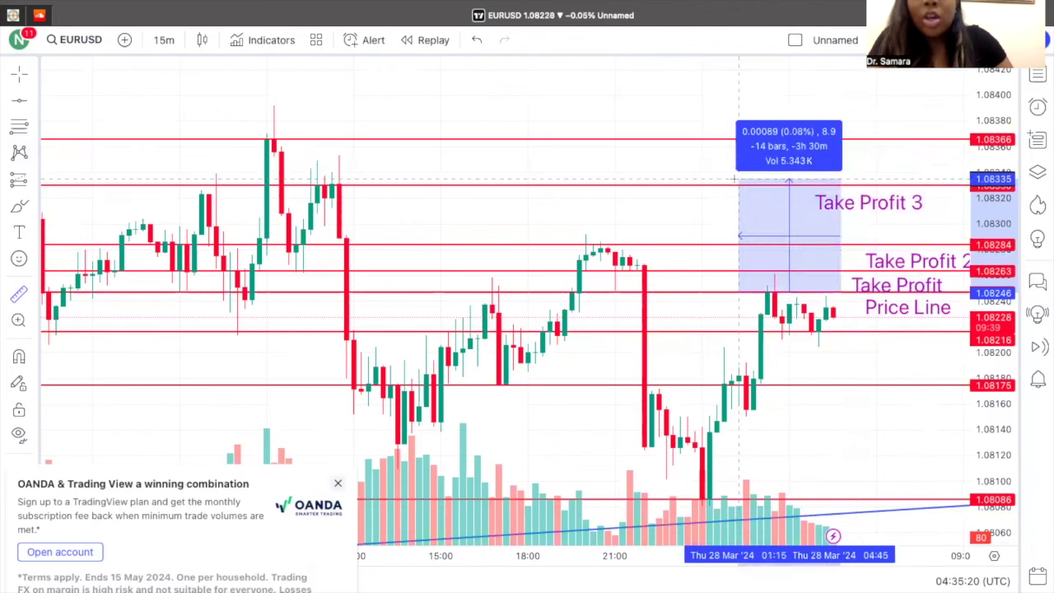
pyautogui.click(638, 158)
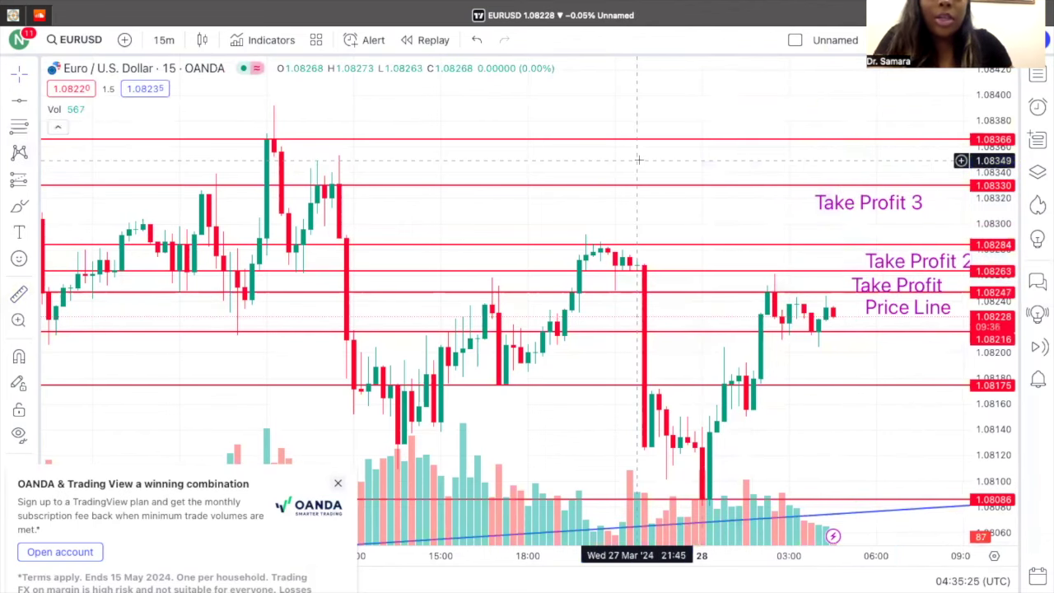